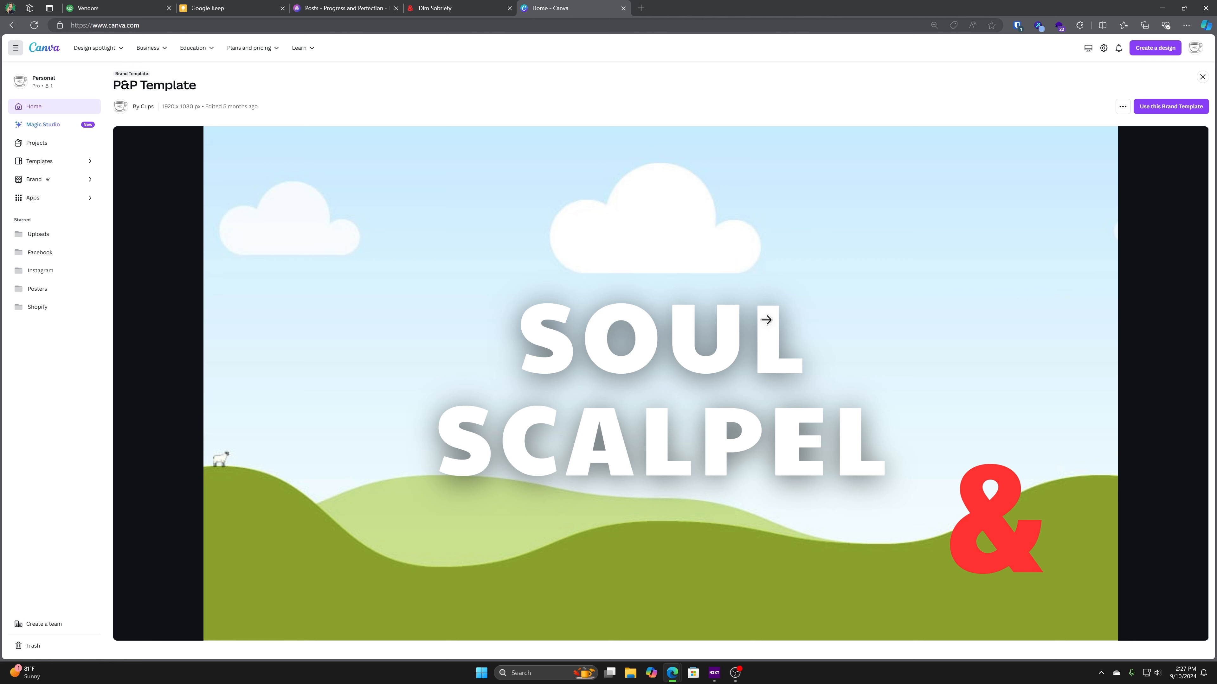
# - Create a new design from the P&P Template brand template and look through its pages
pyautogui.click(1159, 105)
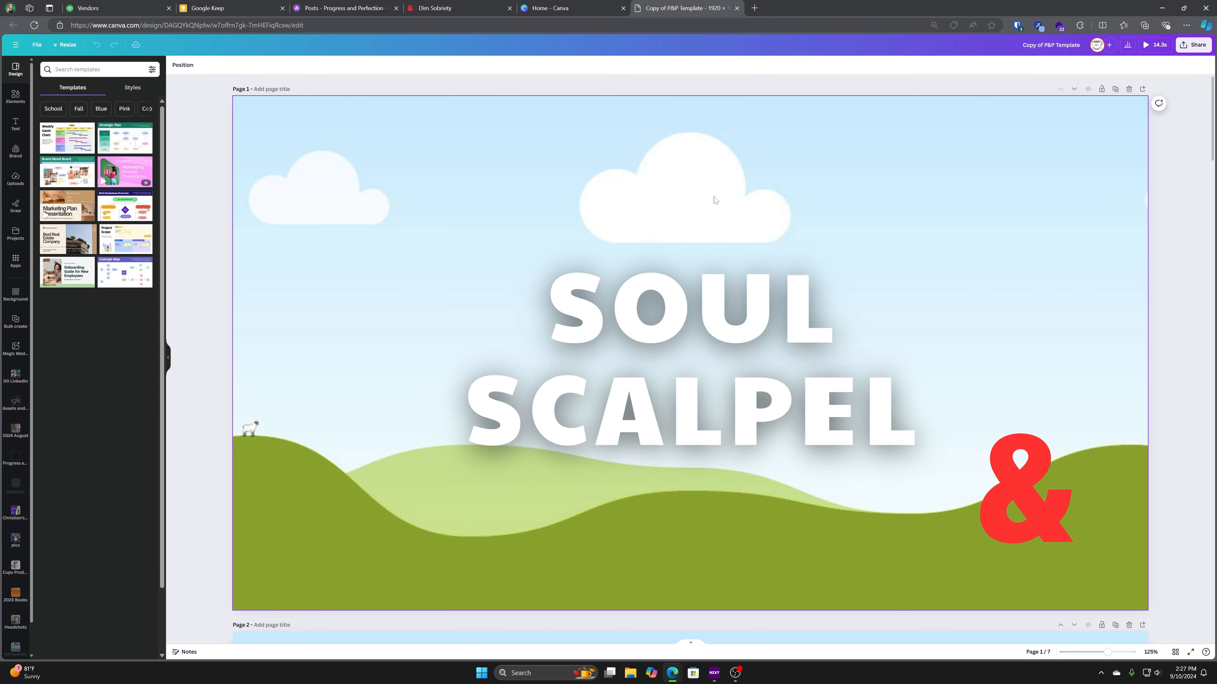
pyautogui.scroll(-10, 757, 290)
pyautogui.scroll(-8, 797, 293)
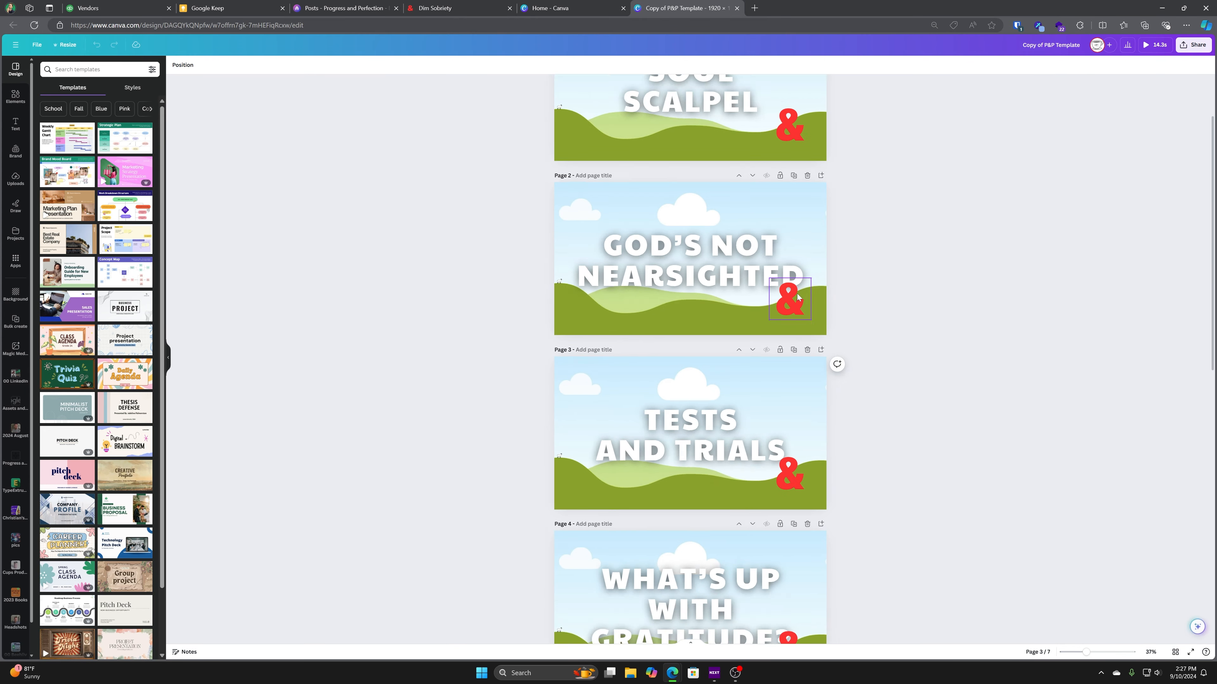
pyautogui.scroll(-10, 796, 294)
pyautogui.scroll(12, 785, 225)
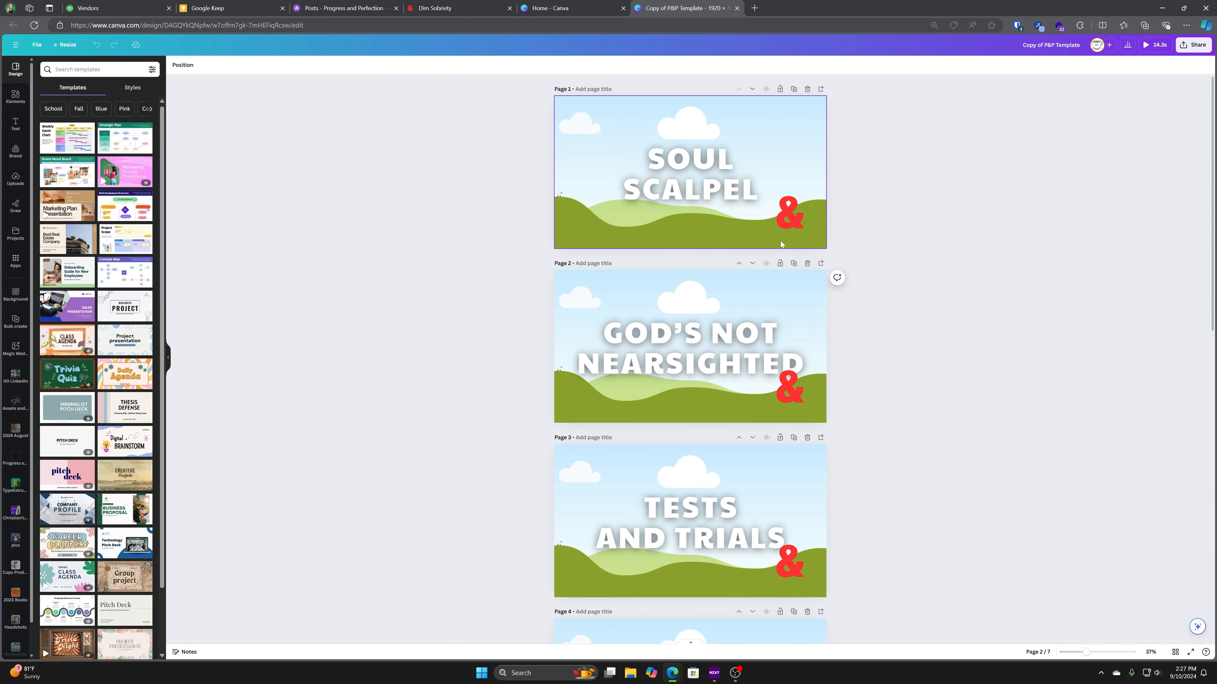
# - Replace the background of the "Soul Scalpel" page with the stock photo of a person eating sushi with chopsticks
pyautogui.click(15, 96)
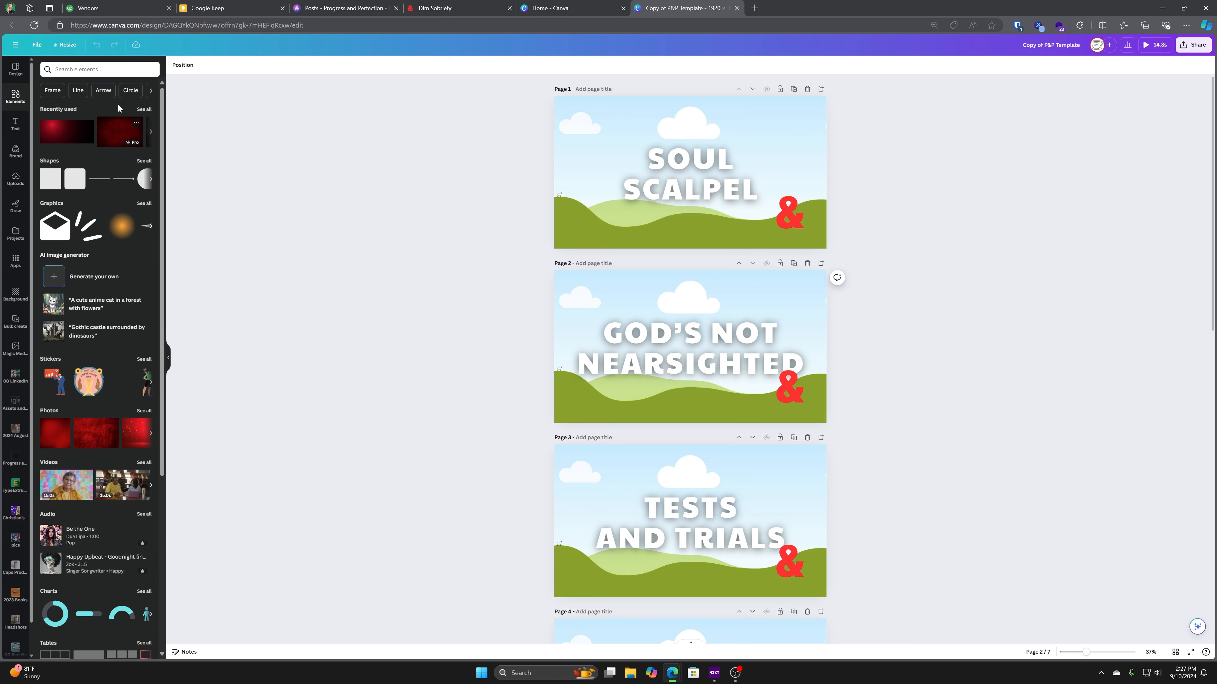
pyautogui.click(143, 411)
pyautogui.moveTo(76, 432); pyautogui.dragTo(671, 206)
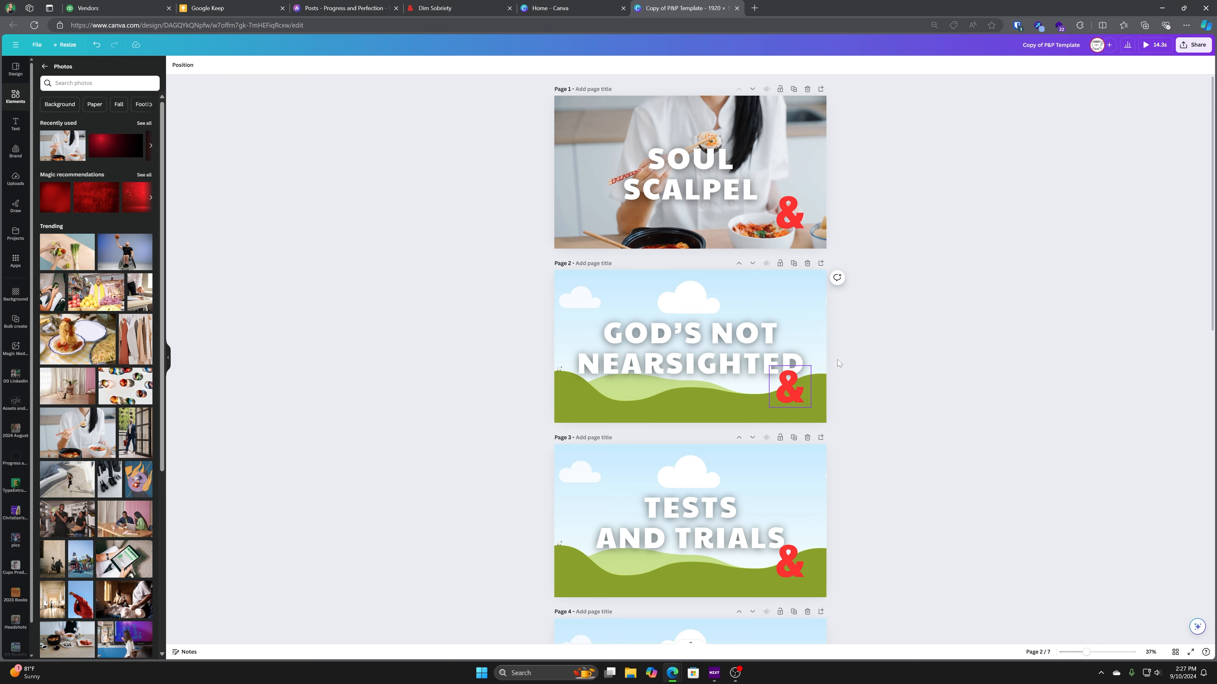
# - Try deleting the hills background from the "God's Not Nearsighted" page, and undo the deletion
pyautogui.click(656, 293)
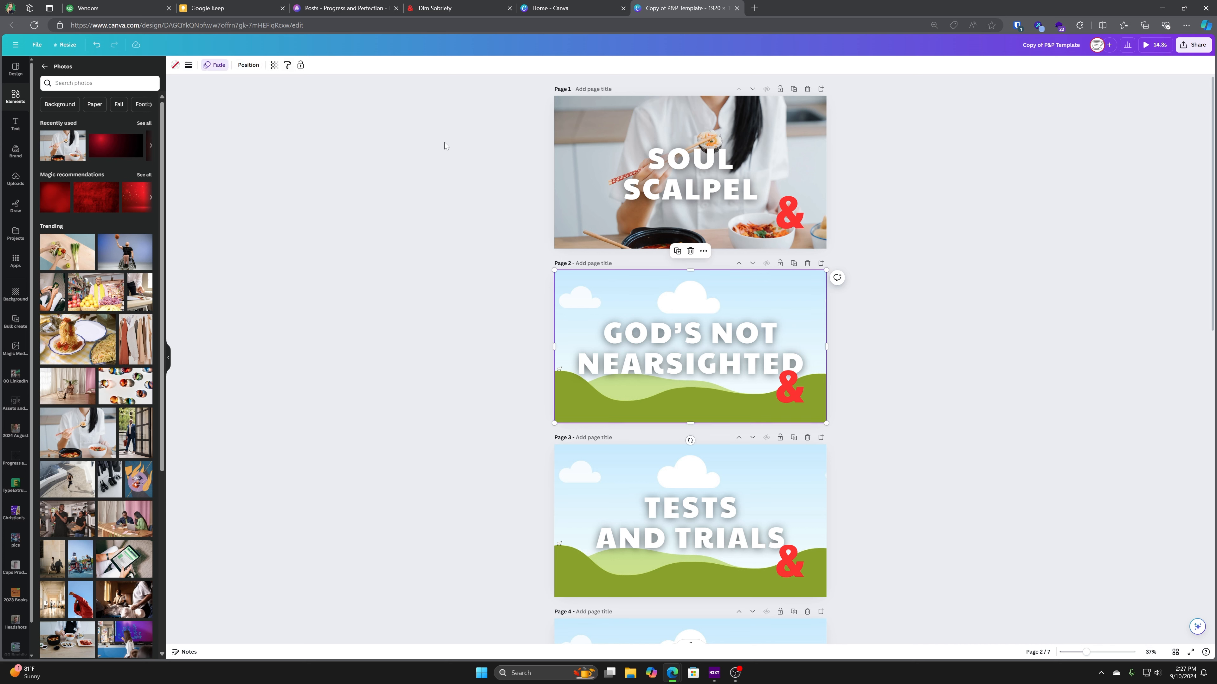
pyautogui.press('Delete')
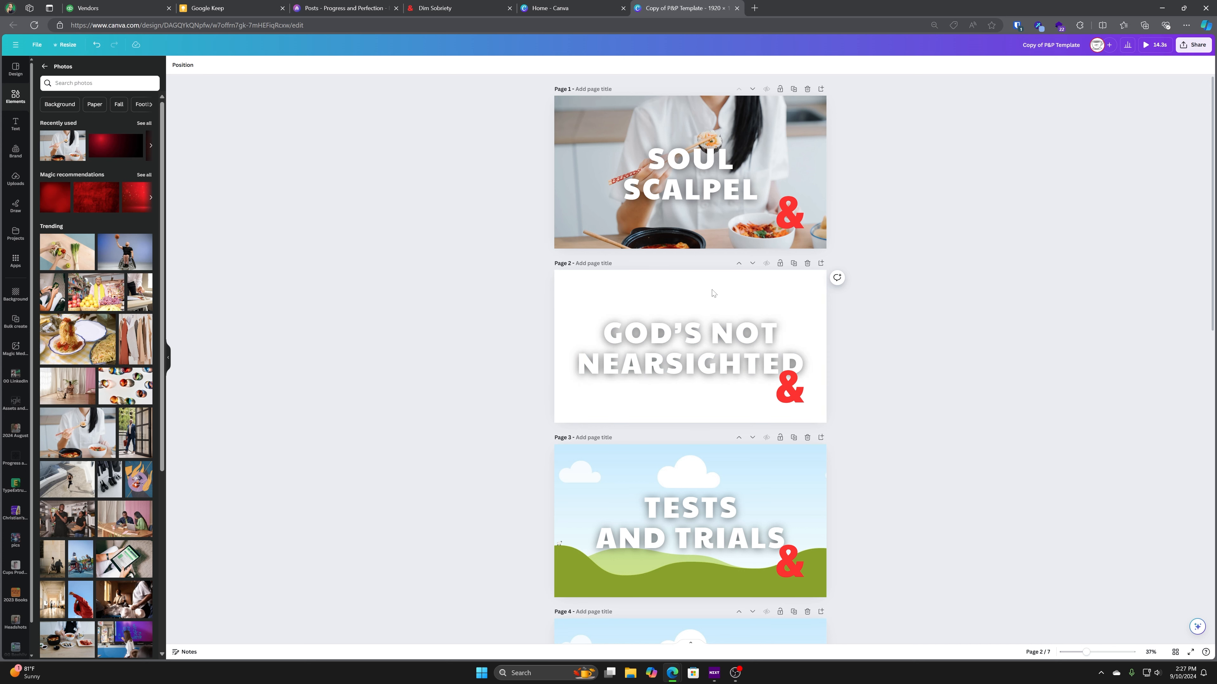
pyautogui.hotkey('ctrl', 'z')
pyautogui.scroll(5, 666, 307)
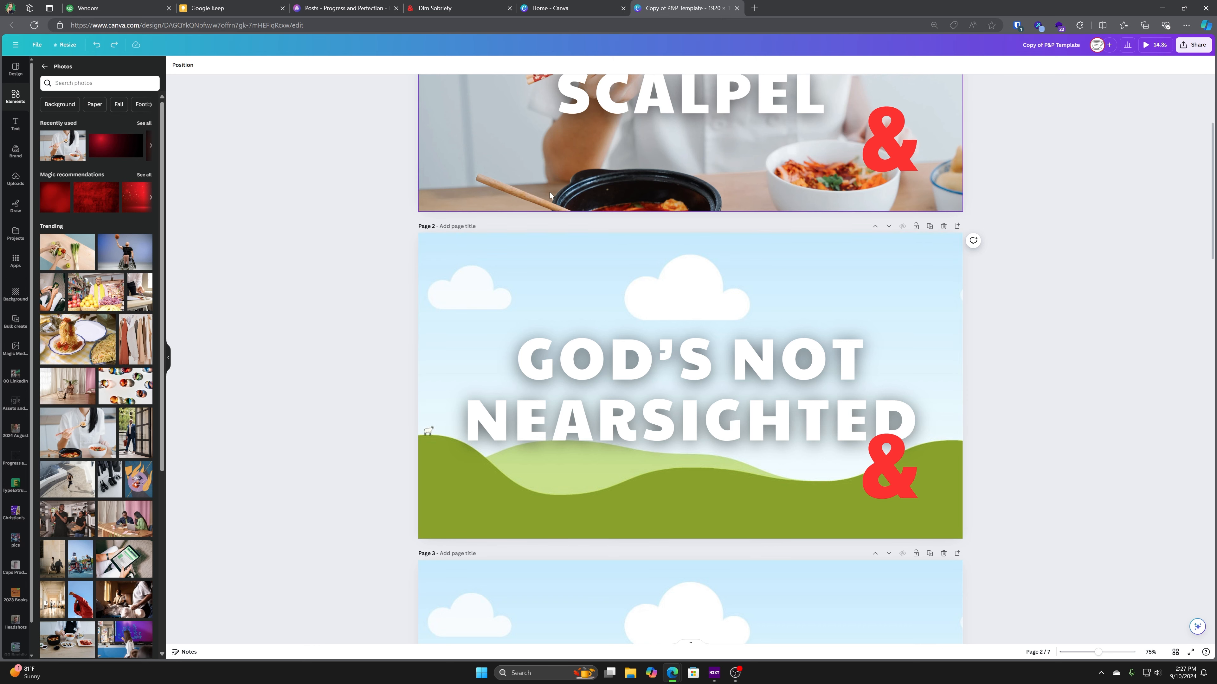
pyautogui.scroll(5, 553, 238)
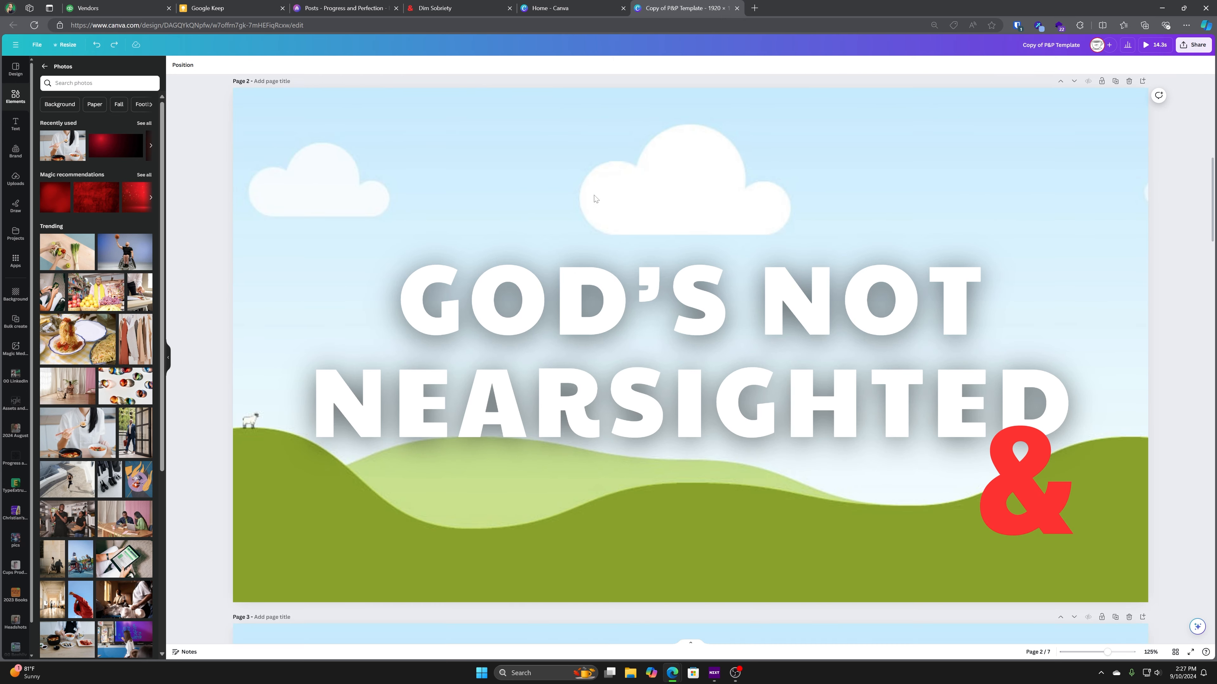
pyautogui.scroll(-1, 737, 185)
pyautogui.click(736, 183)
pyautogui.scroll(-3, 737, 182)
pyautogui.scroll(7, 737, 183)
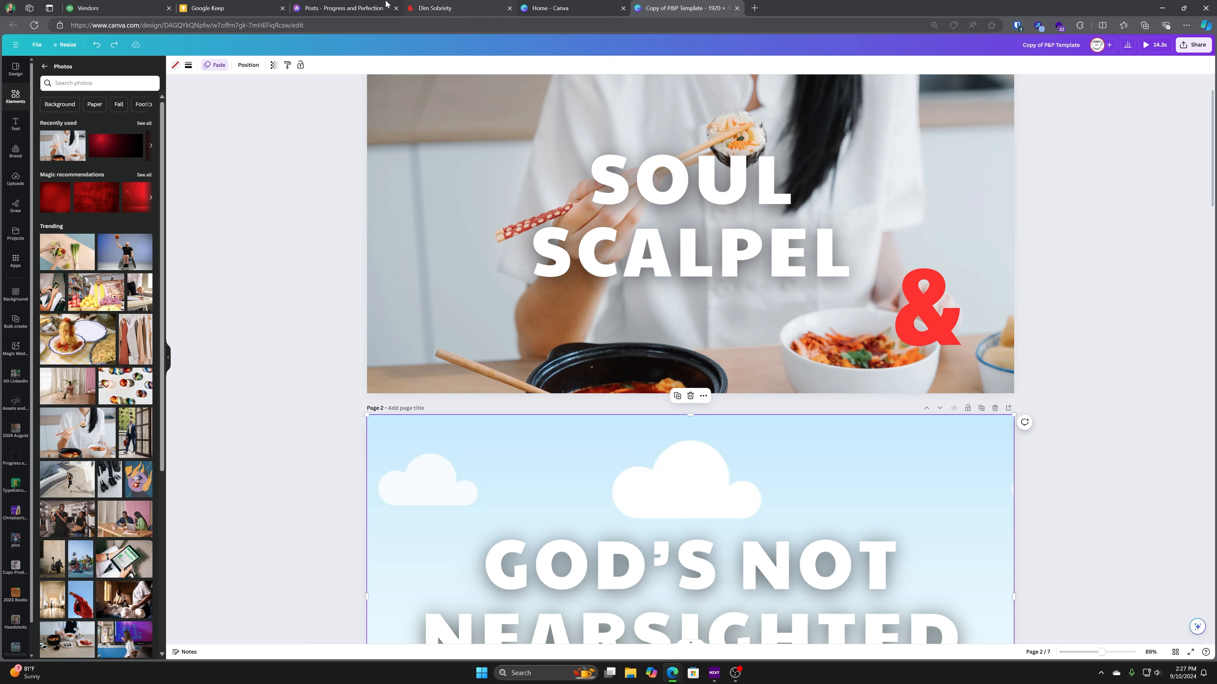
pyautogui.click(14, 69)
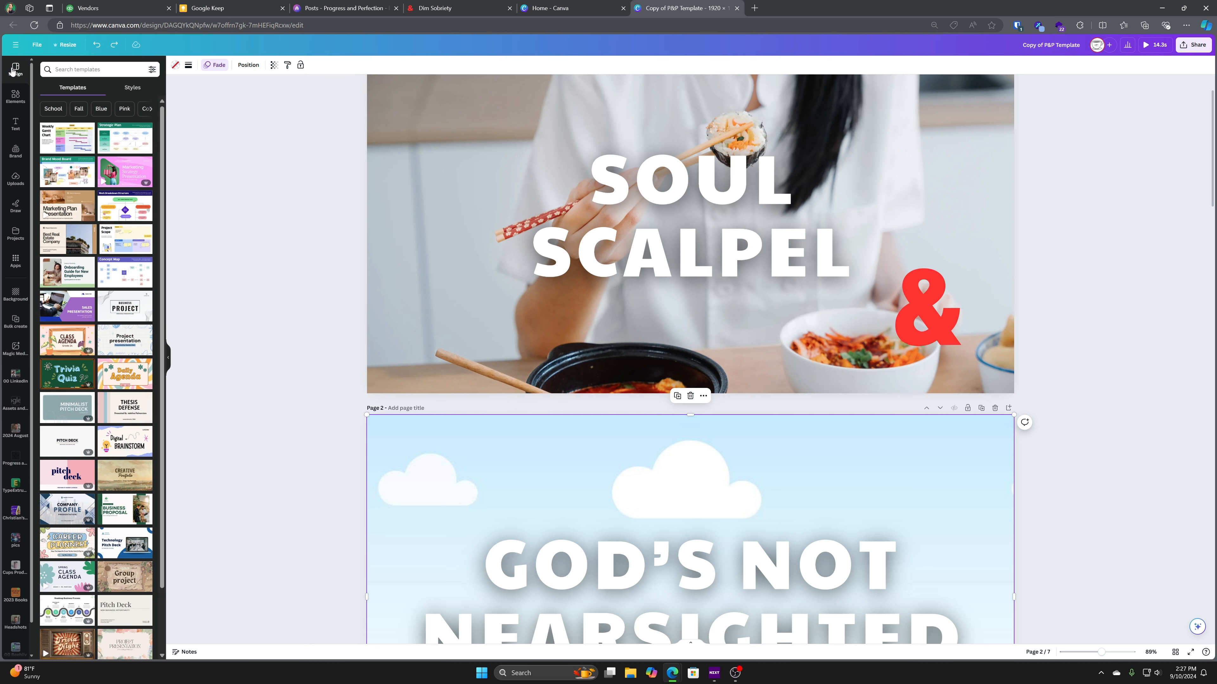
# - Return to the home page, close the P&P Template preview and create a blank YouTube Thumbnail design
pyautogui.hotkey('ctrl', 'shift', 'Tab')
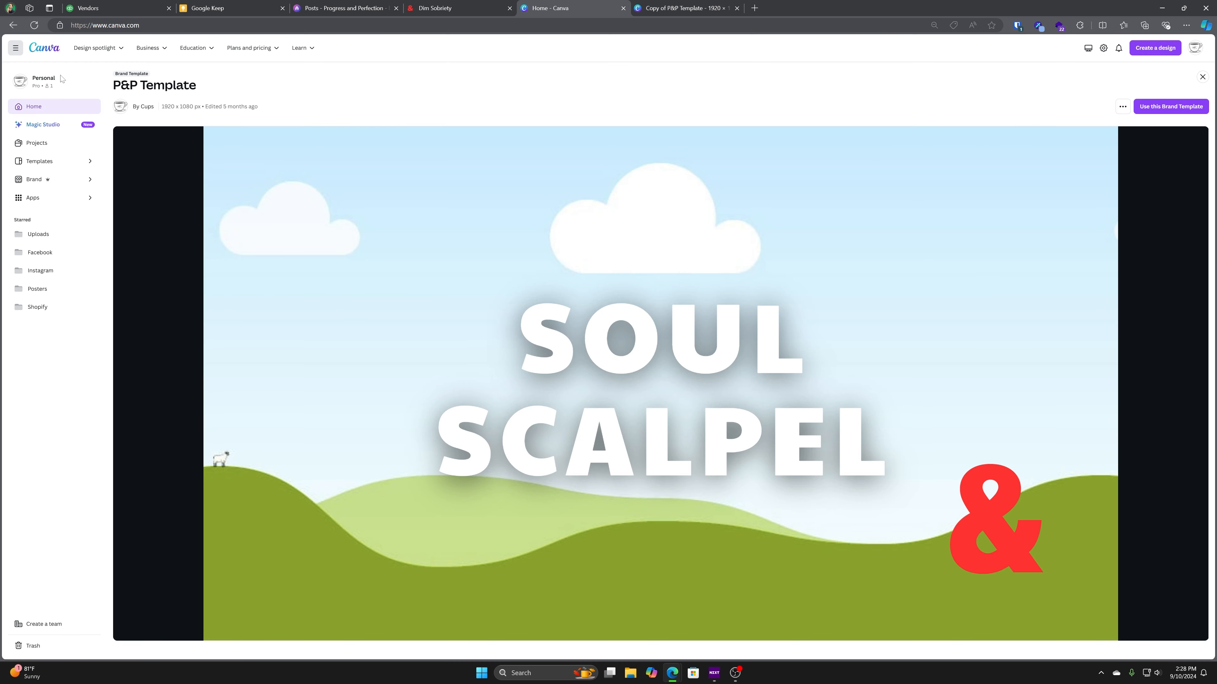
pyautogui.press('Escape')
# - Add a square shape overlapping the page's upper-left corner and fill it with the brand palette's red
pyautogui.click(15, 96)
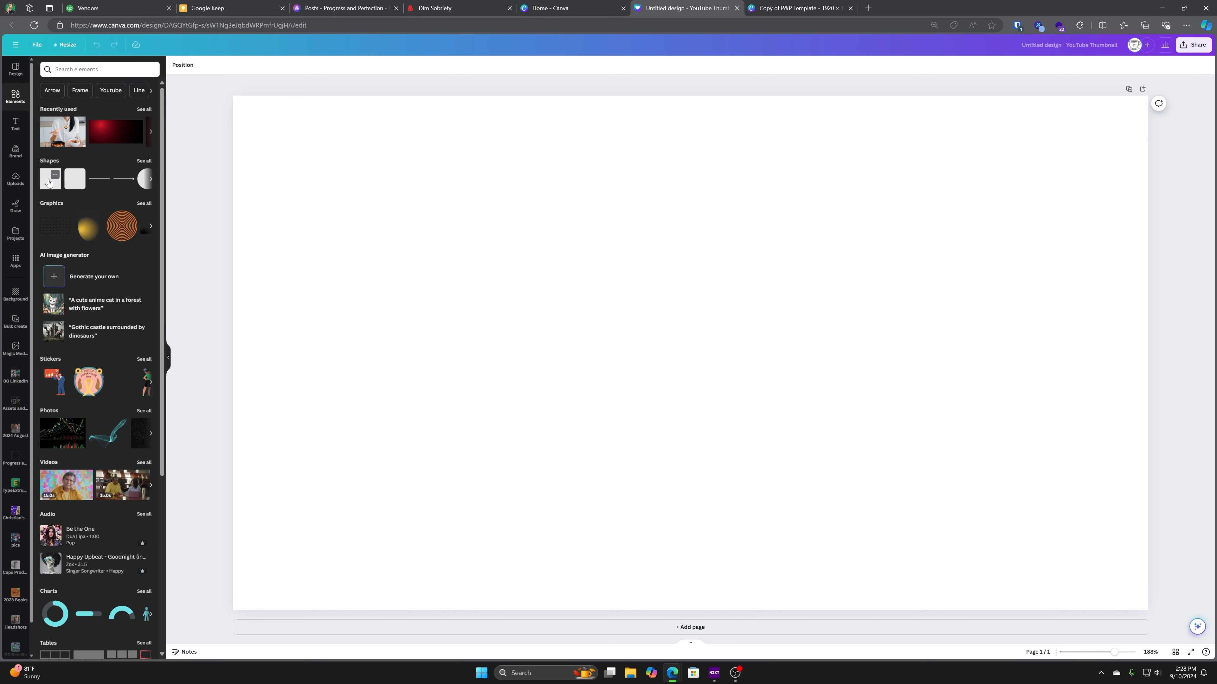
pyautogui.click(78, 181)
pyautogui.moveTo(665, 326); pyautogui.dragTo(284, 134)
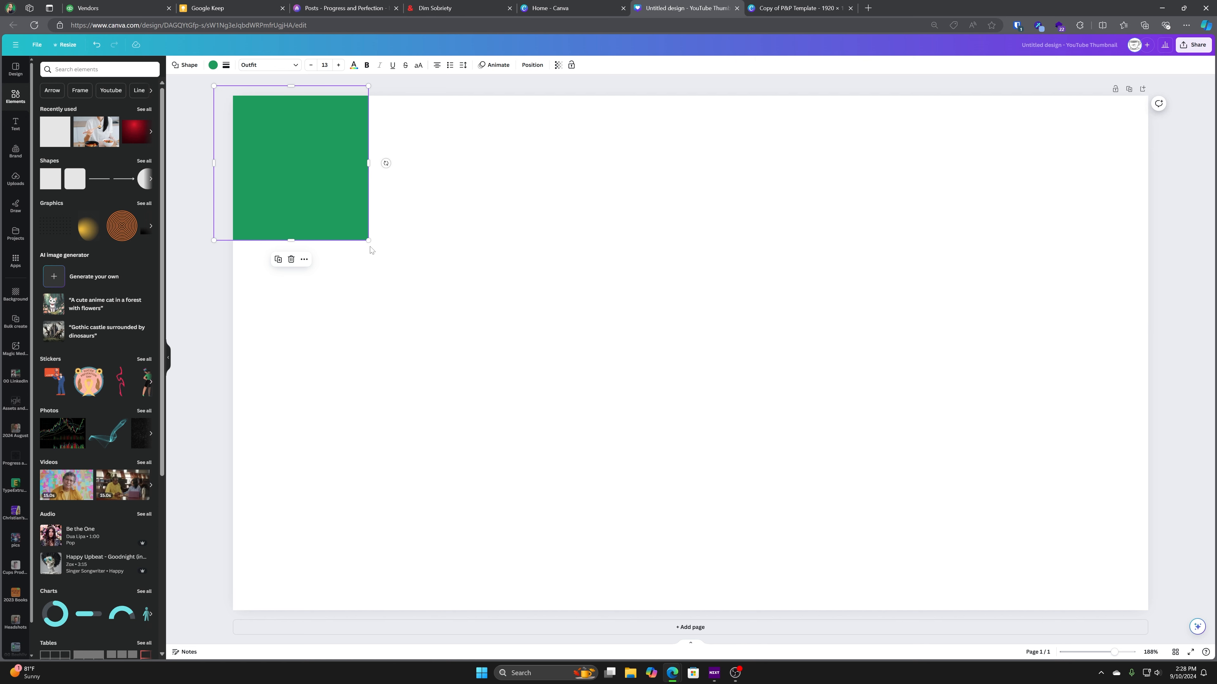
pyautogui.click(212, 65)
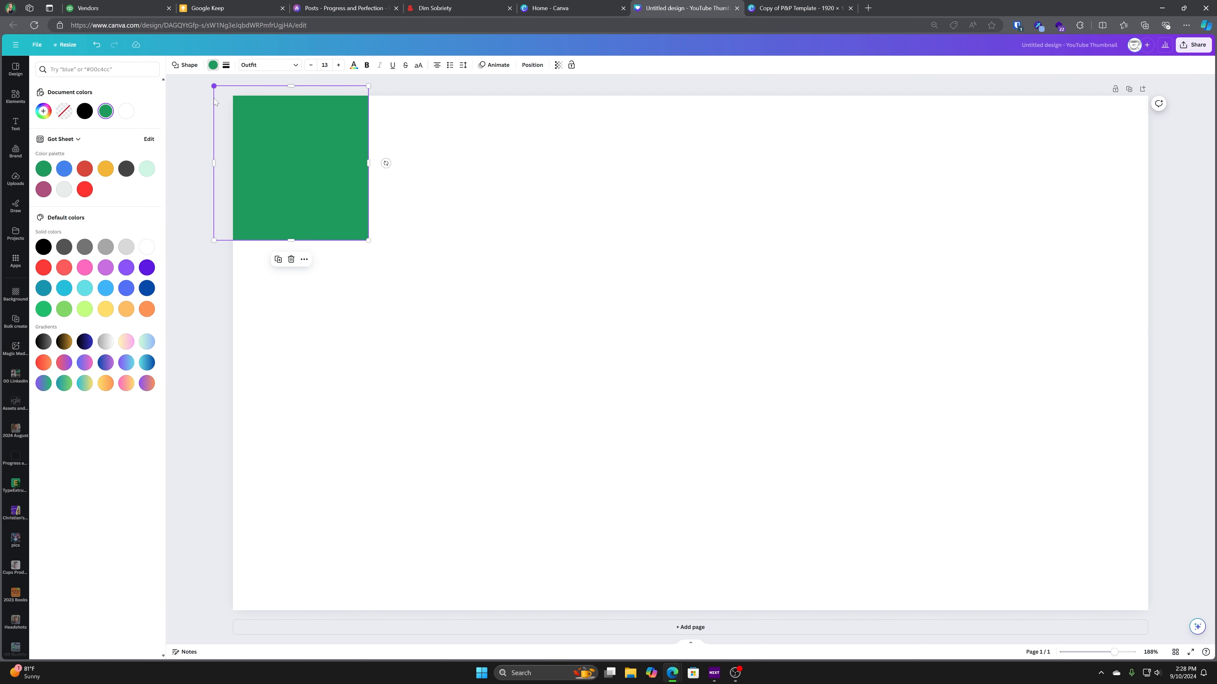
pyautogui.click(85, 169)
# - Widen the red square into a horizontal rectangle and place a copy of it at the page's lower-right corner
pyautogui.moveTo(368, 163); pyautogui.dragTo(649, 163)
pyautogui.moveTo(431, 240); pyautogui.dragTo(432, 231)
pyautogui.moveTo(518, 167); pyautogui.dragTo(1042, 578)
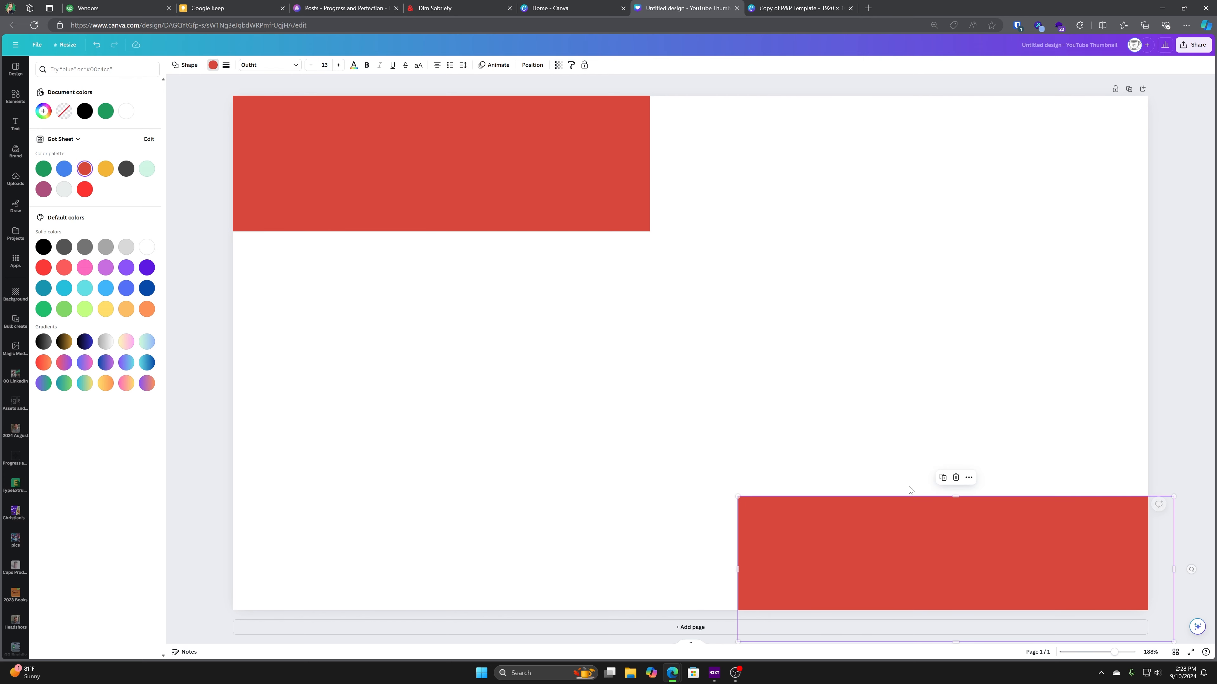
# - Add the concentric circles graphic, recolor it red and enlarge it to about 828 px wide
pyautogui.click(16, 96)
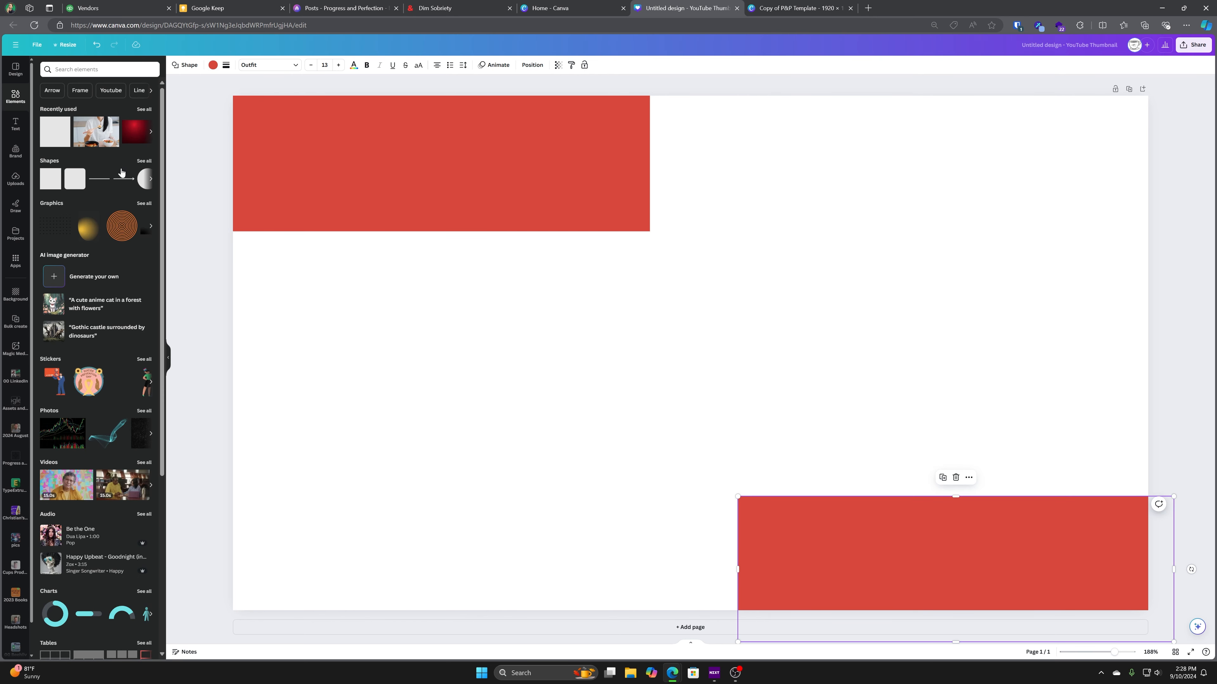
pyautogui.click(144, 162)
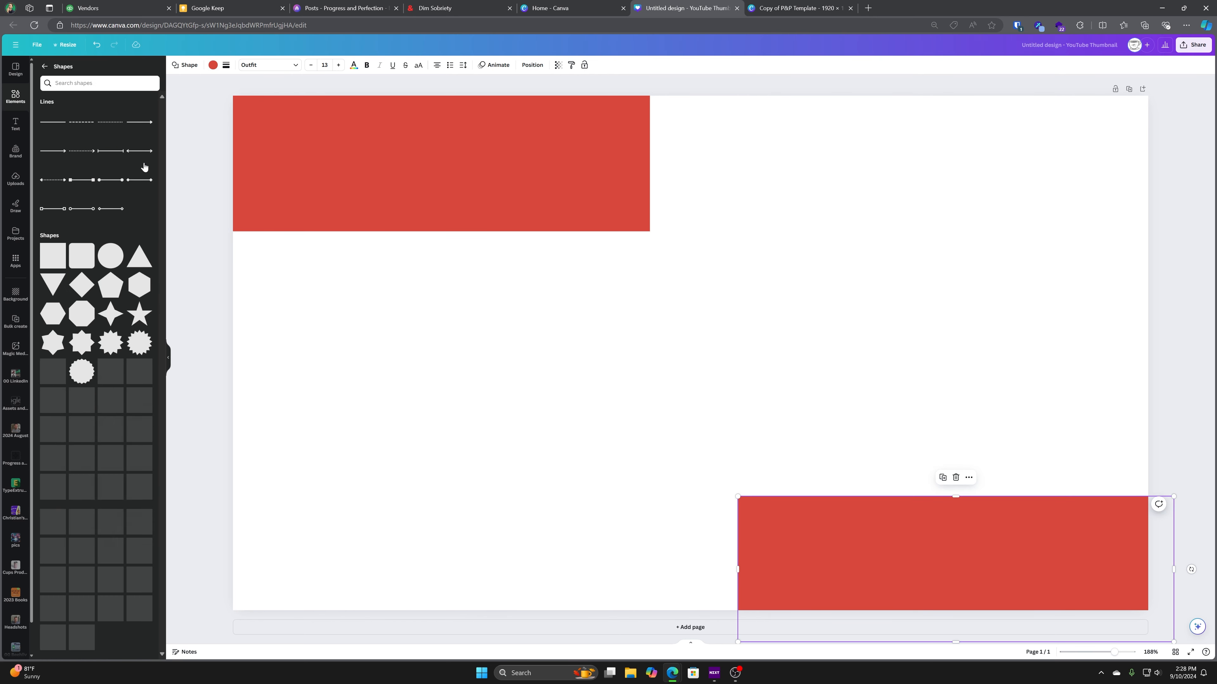
pyautogui.click(46, 68)
pyautogui.click(122, 226)
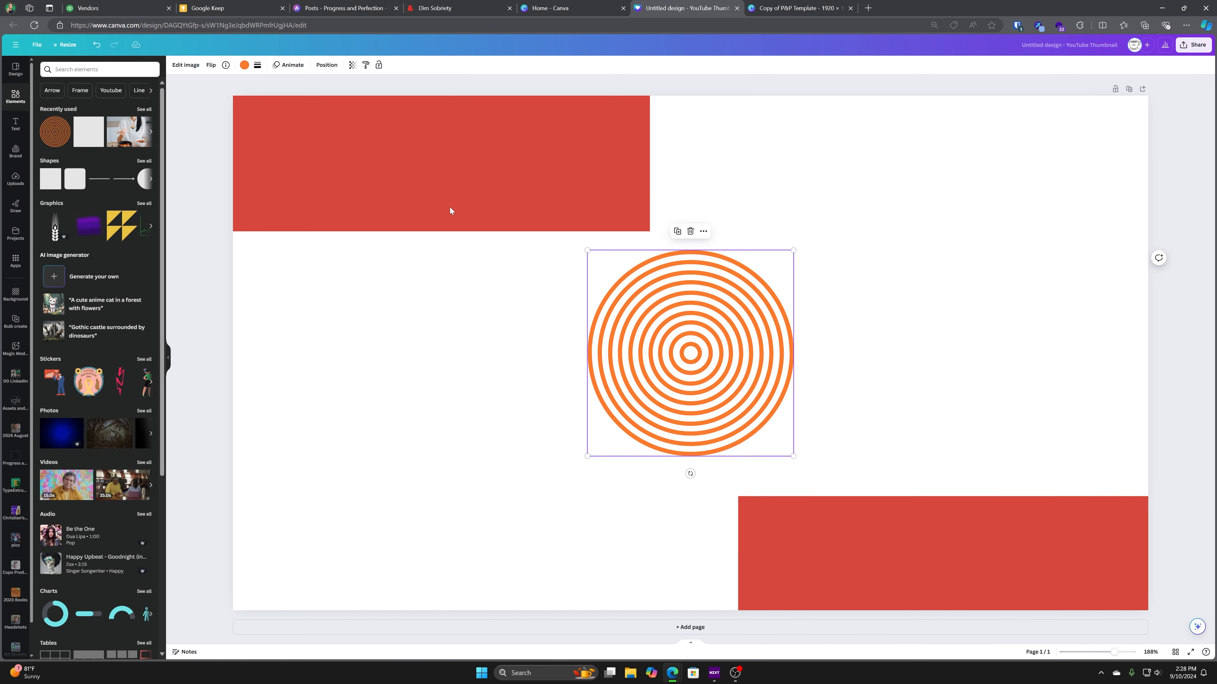
pyautogui.click(244, 64)
pyautogui.click(85, 111)
pyautogui.moveTo(794, 456); pyautogui.dragTo(999, 651)
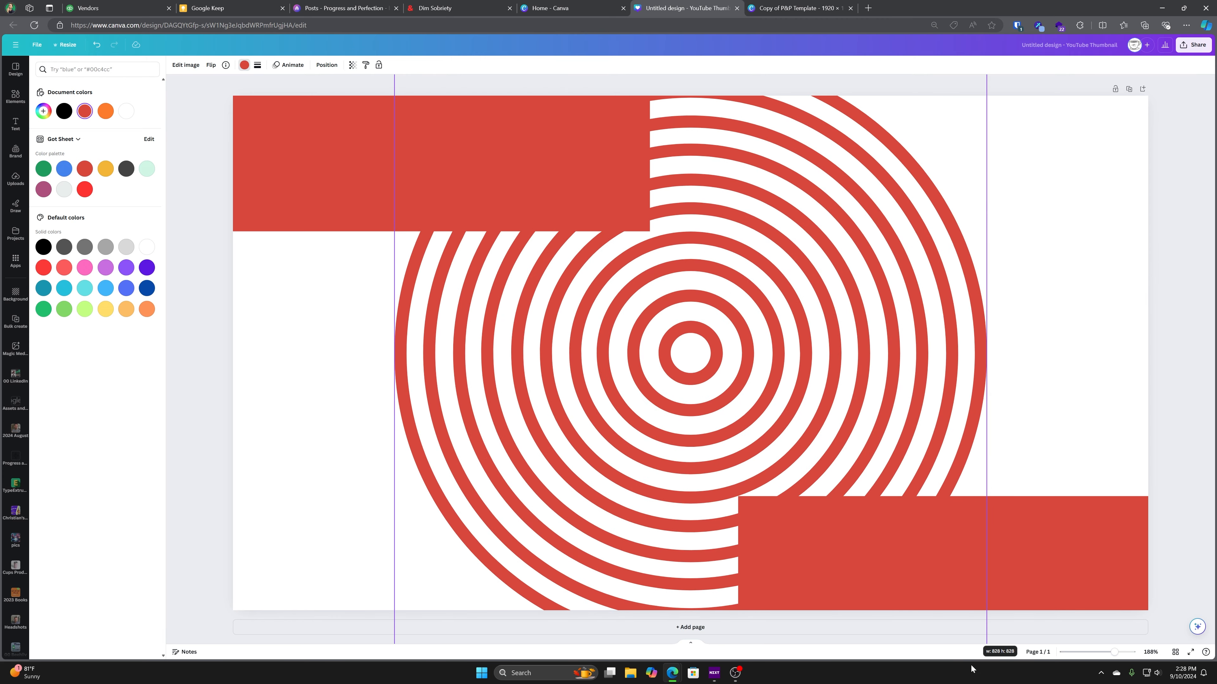
# - Set the concentric circles graphic's transparency to 7
pyautogui.click(352, 64)
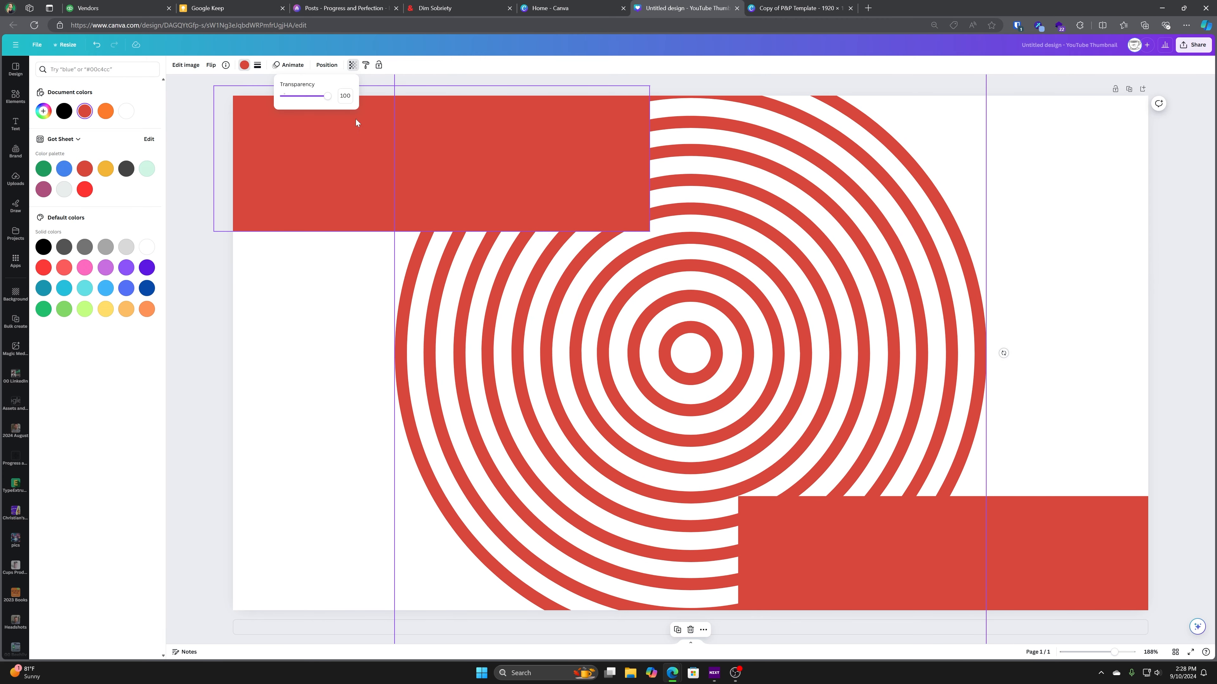
pyautogui.moveTo(330, 96); pyautogui.dragTo(286, 97)
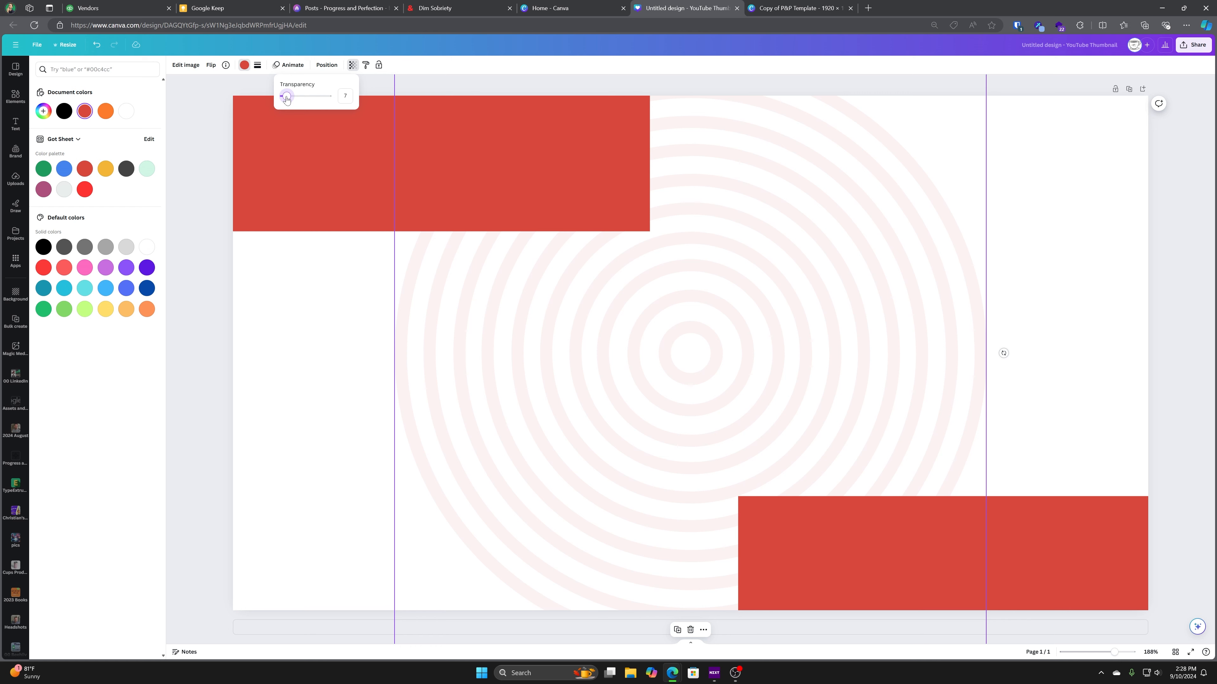
pyautogui.click(916, 353)
# - Enlarge the concentric circles from the center until they cover the whole page, and recolor them black
pyautogui.scroll(-1, 894, 364)
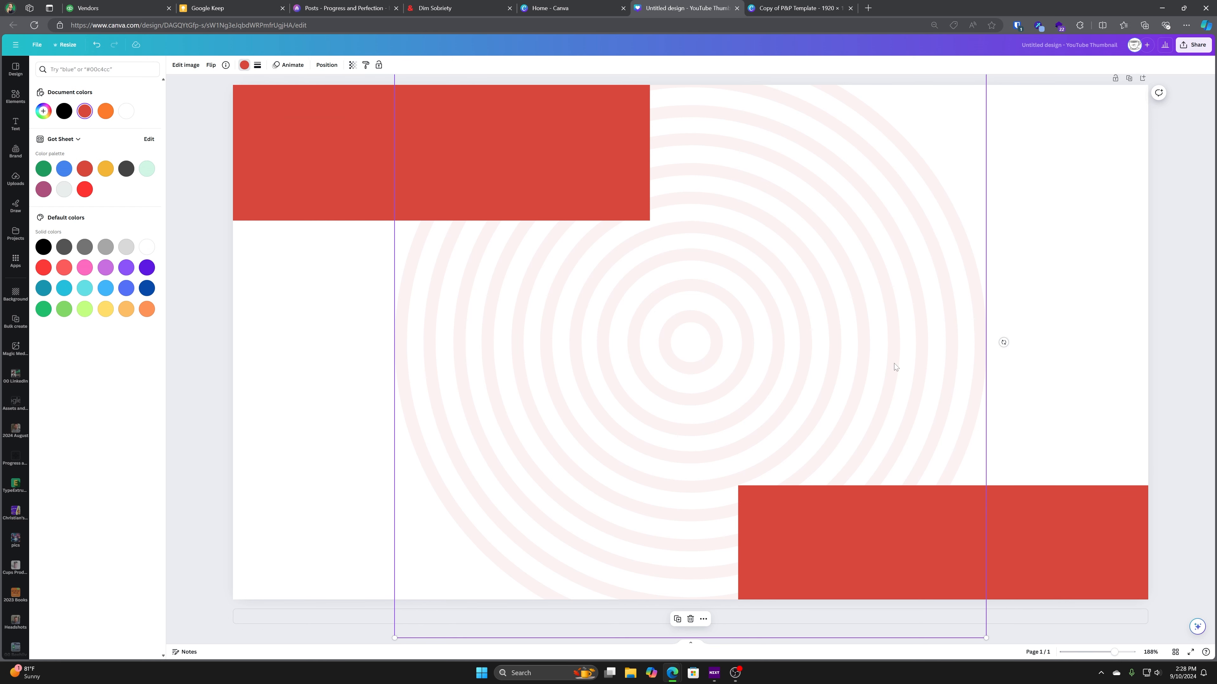
pyautogui.scroll(-2, 894, 364)
pyautogui.scroll(-1, 888, 348)
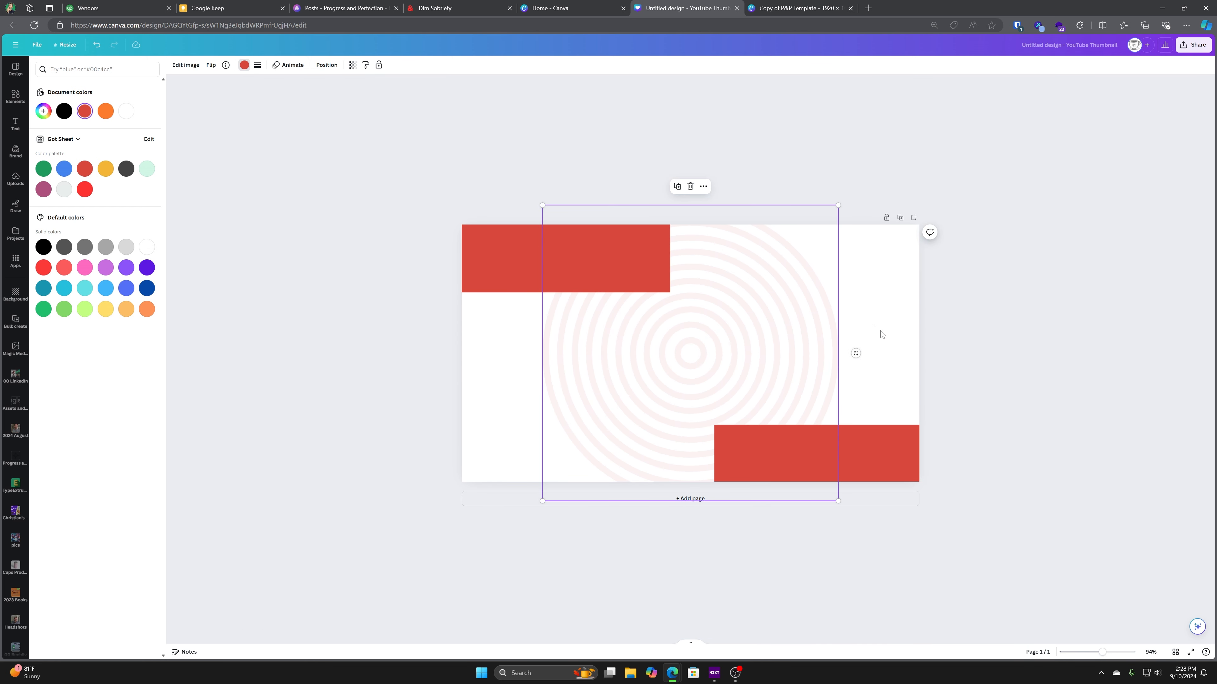
pyautogui.moveTo(838, 205); pyautogui.dragTo(1018, 117)
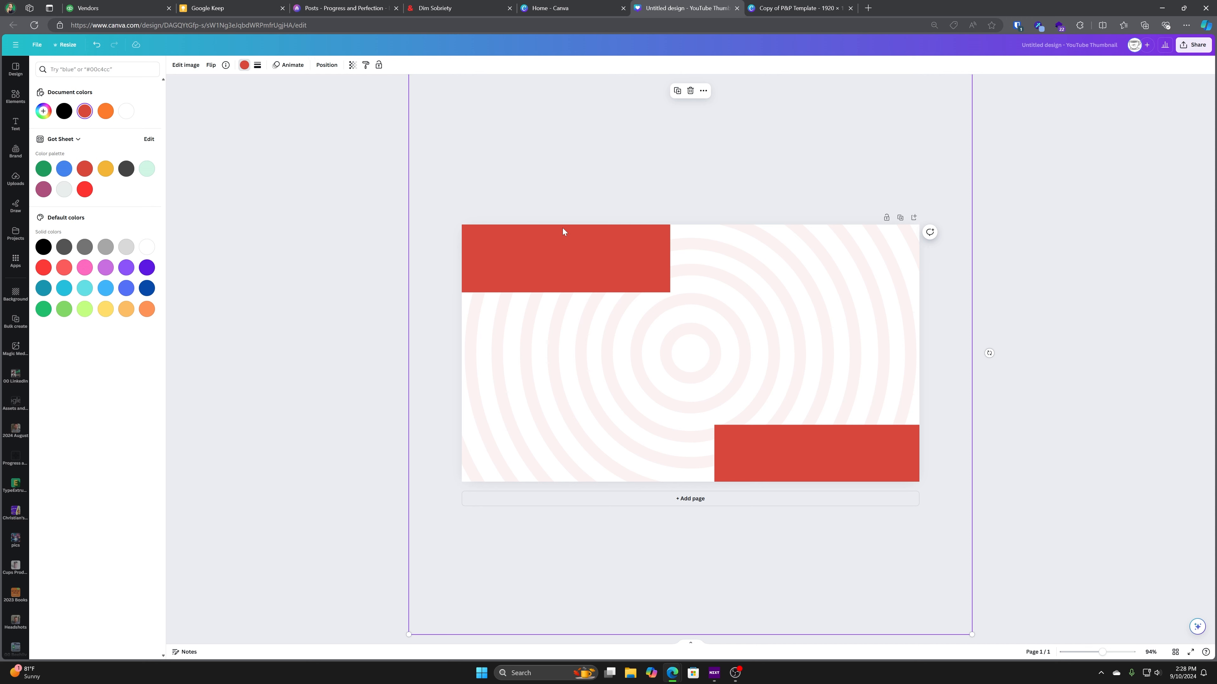
pyautogui.click(64, 110)
pyautogui.scroll(5, 500, 292)
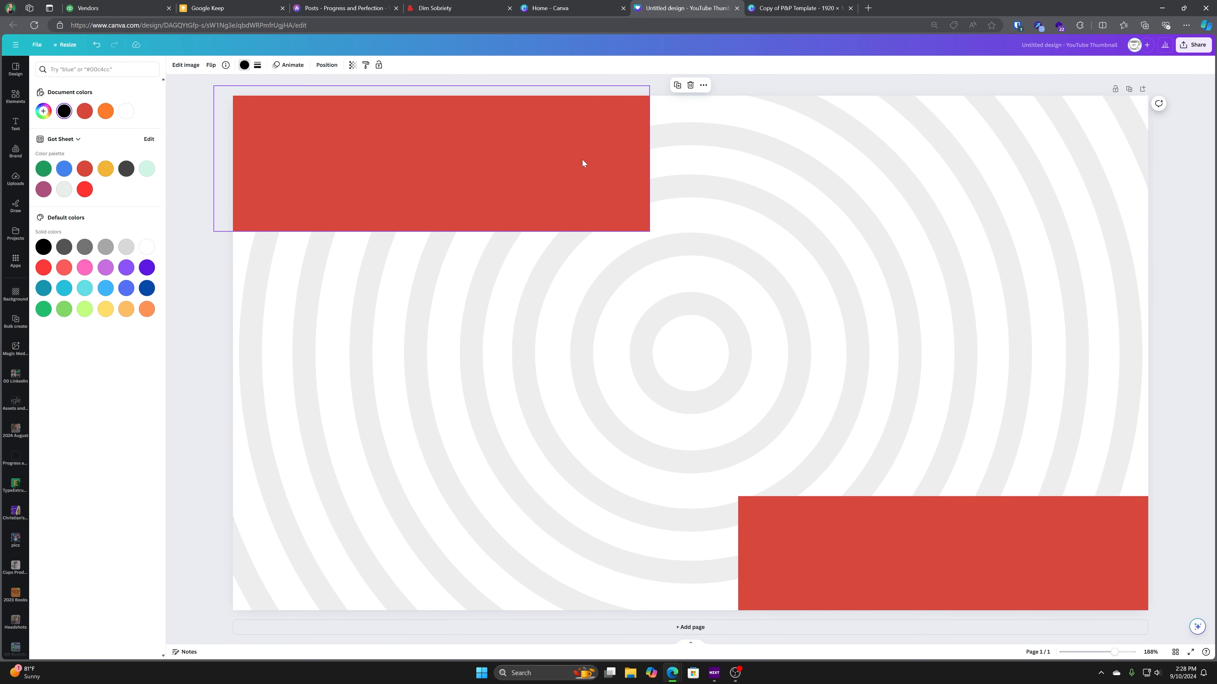
pyautogui.scroll(-4, 568, 348)
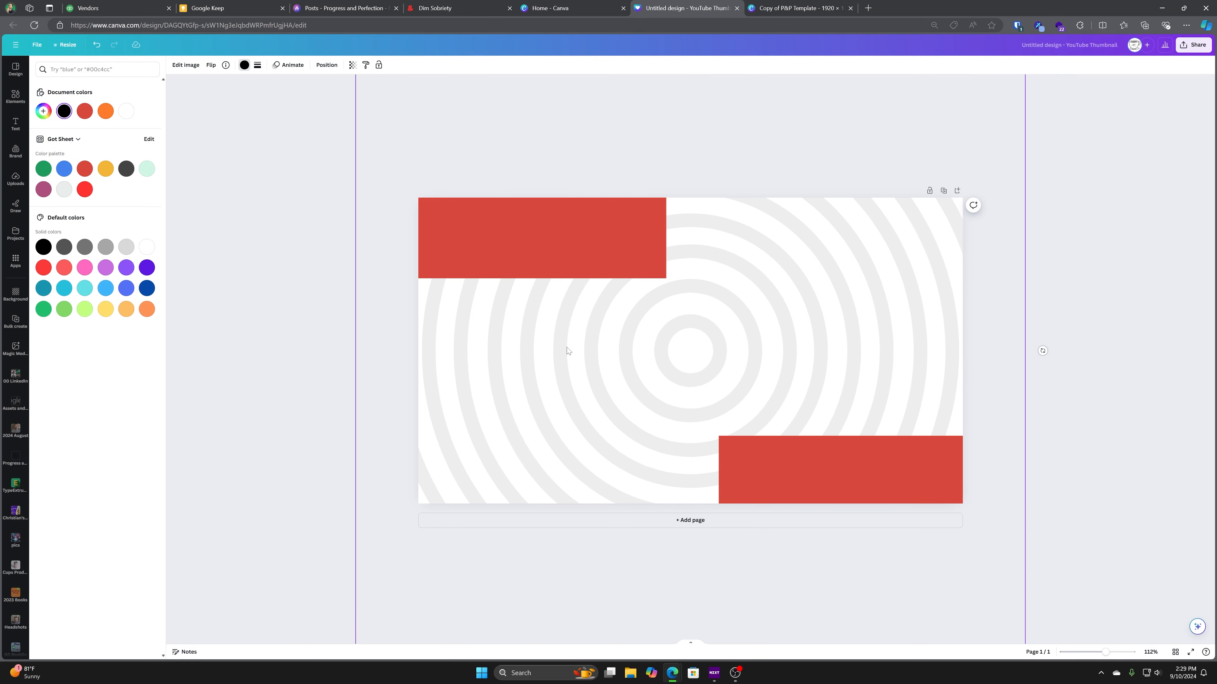
pyautogui.scroll(-2, 456, 290)
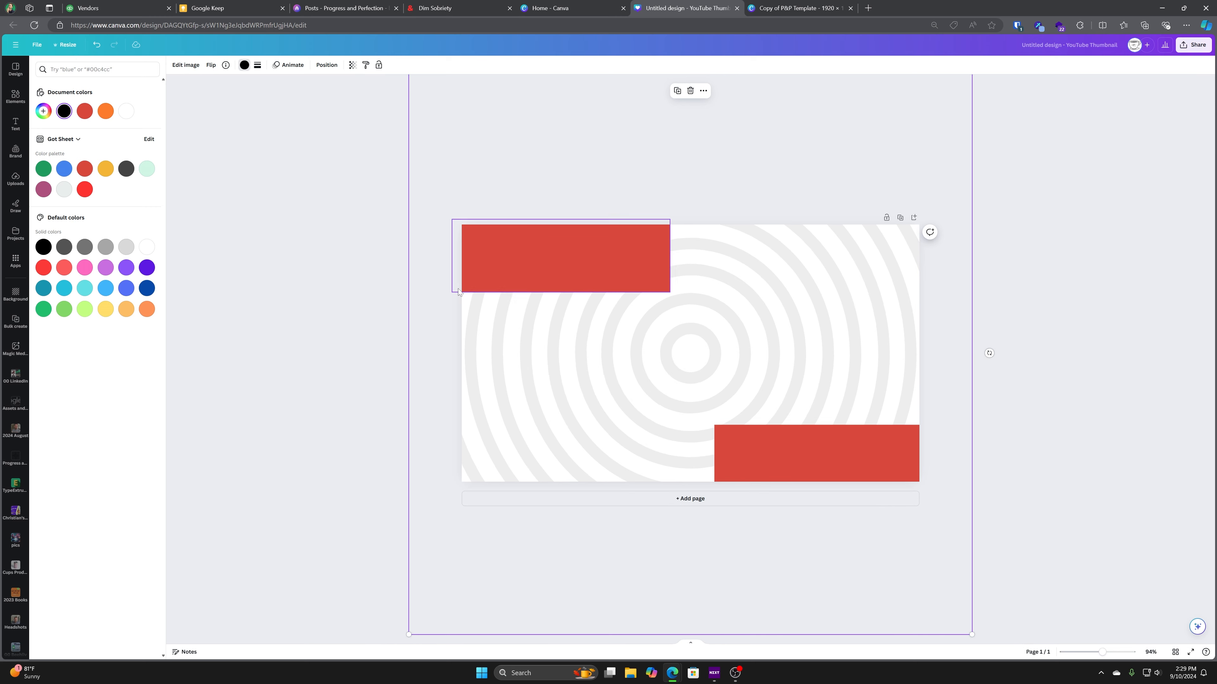
pyautogui.click(336, 268)
pyautogui.scroll(2, 450, 288)
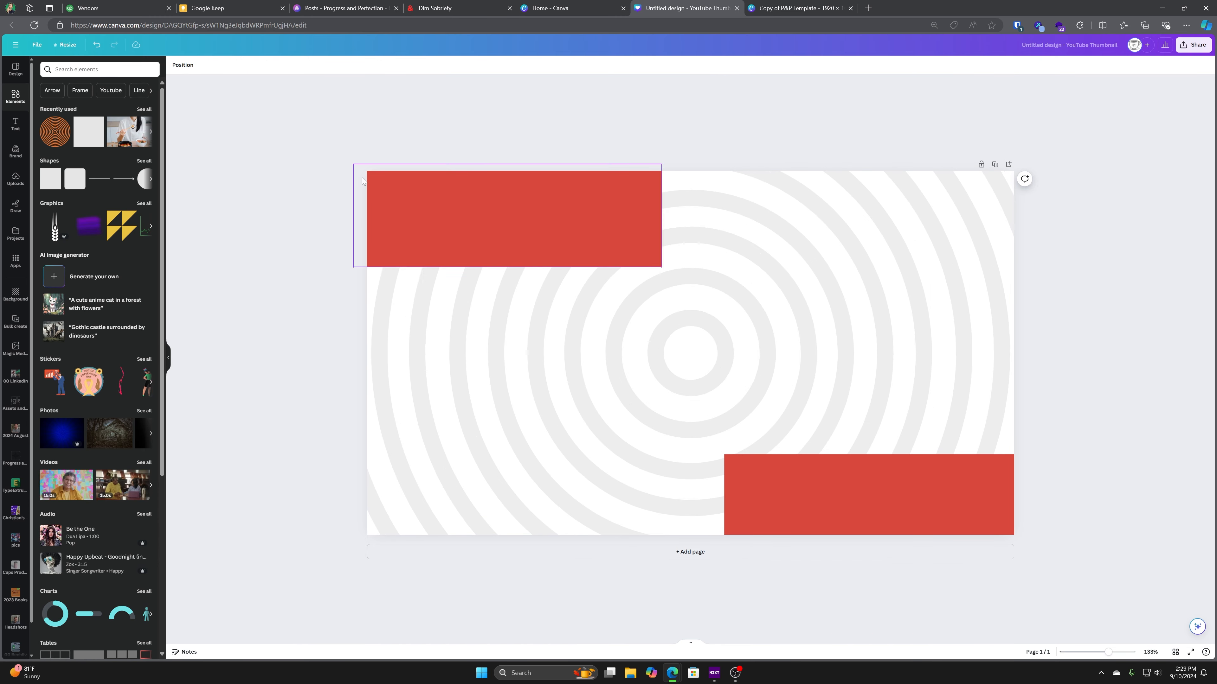
# - Add a subheading text box near the middle of the page and set its font to Outfit ExtraBold
pyautogui.click(15, 131)
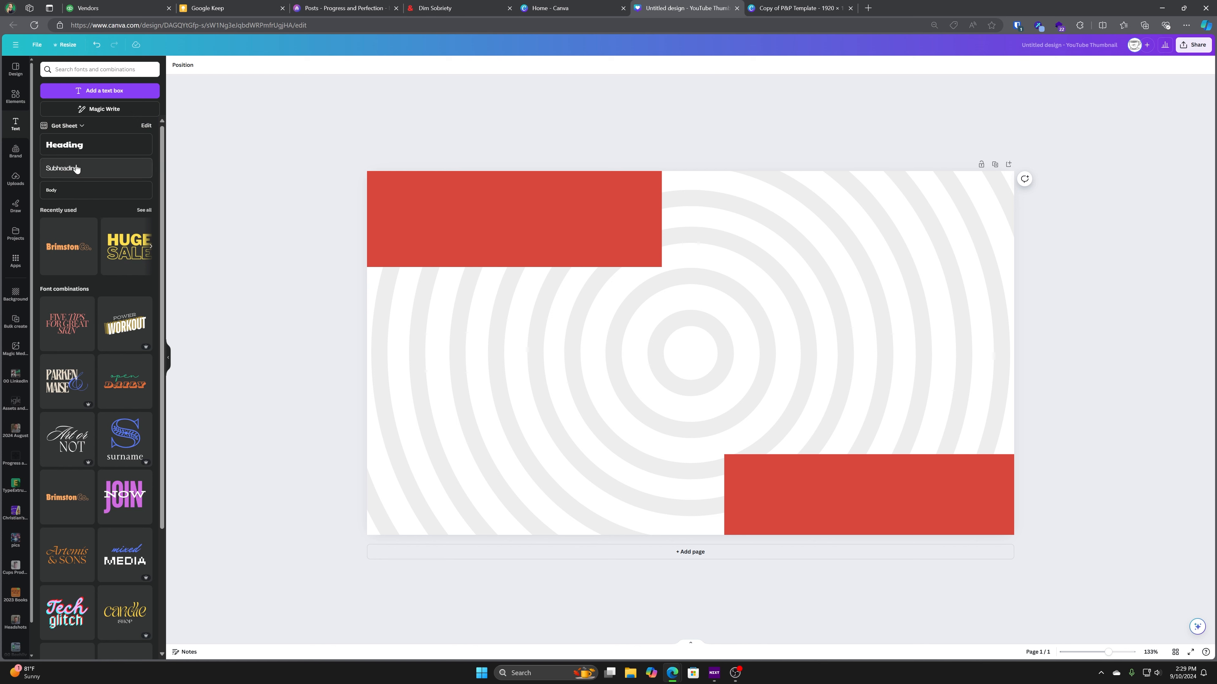
pyautogui.click(72, 169)
pyautogui.moveTo(730, 362); pyautogui.dragTo(827, 422)
pyautogui.click(201, 65)
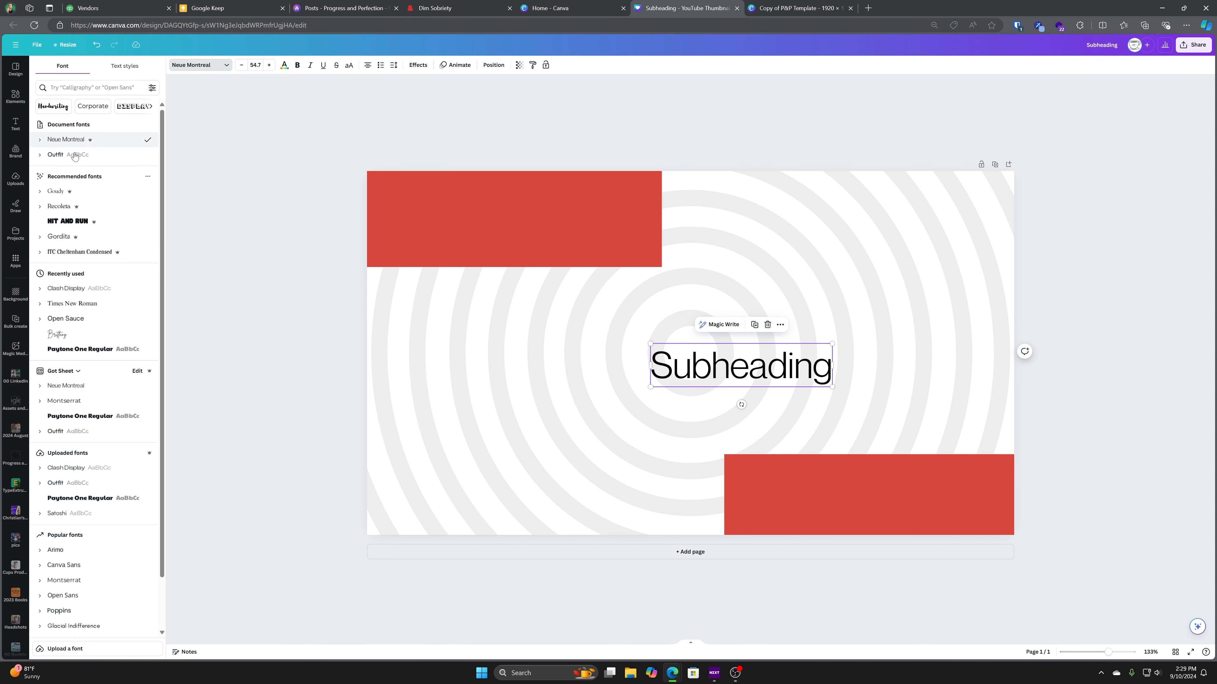
pyautogui.click(40, 155)
pyautogui.click(67, 276)
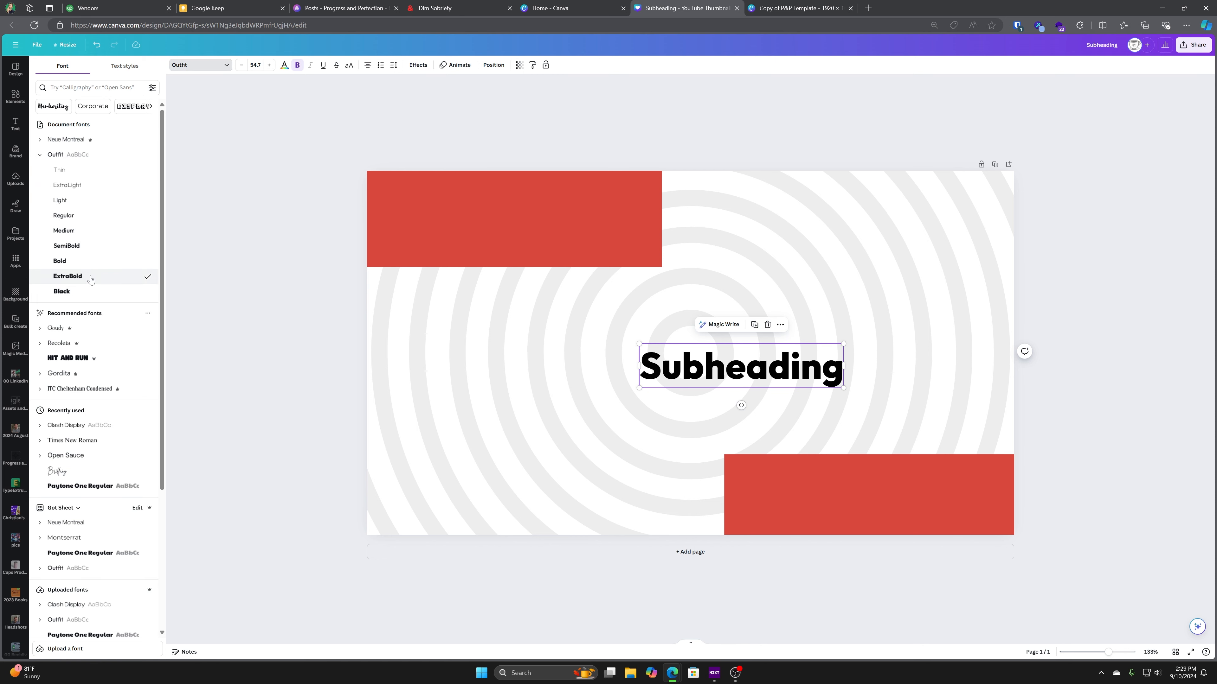
# - Replace the subheading text with "Title Goes Here" and center the text box horizontally on the page
pyautogui.moveTo(710, 365); pyautogui.dragTo(633, 353)
pyautogui.doubleClick(633, 353)
pyautogui.write('Title Goes Here')
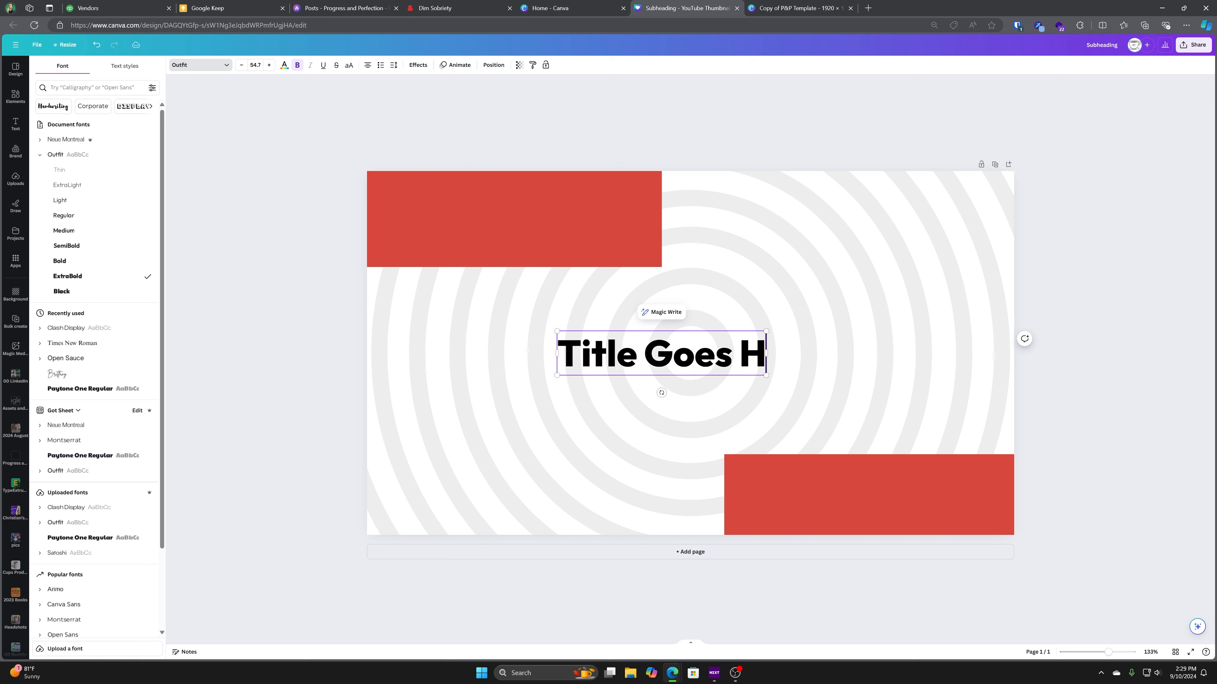
pyautogui.press('Escape')
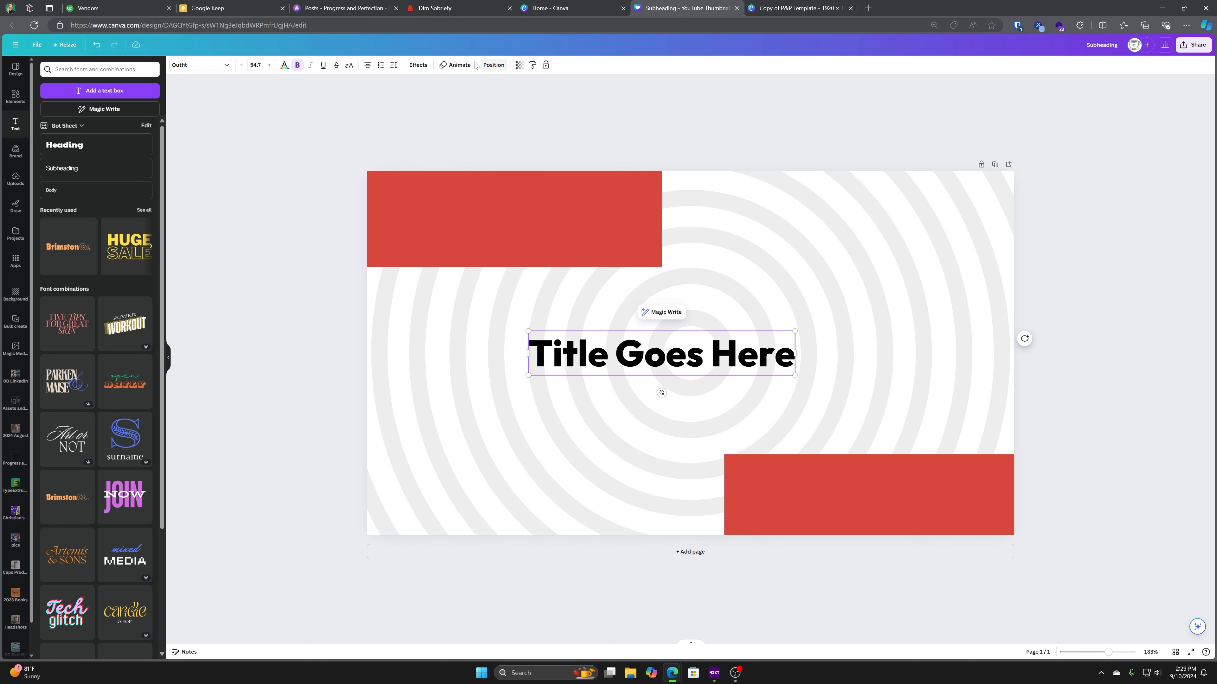
pyautogui.click(493, 64)
pyautogui.click(115, 149)
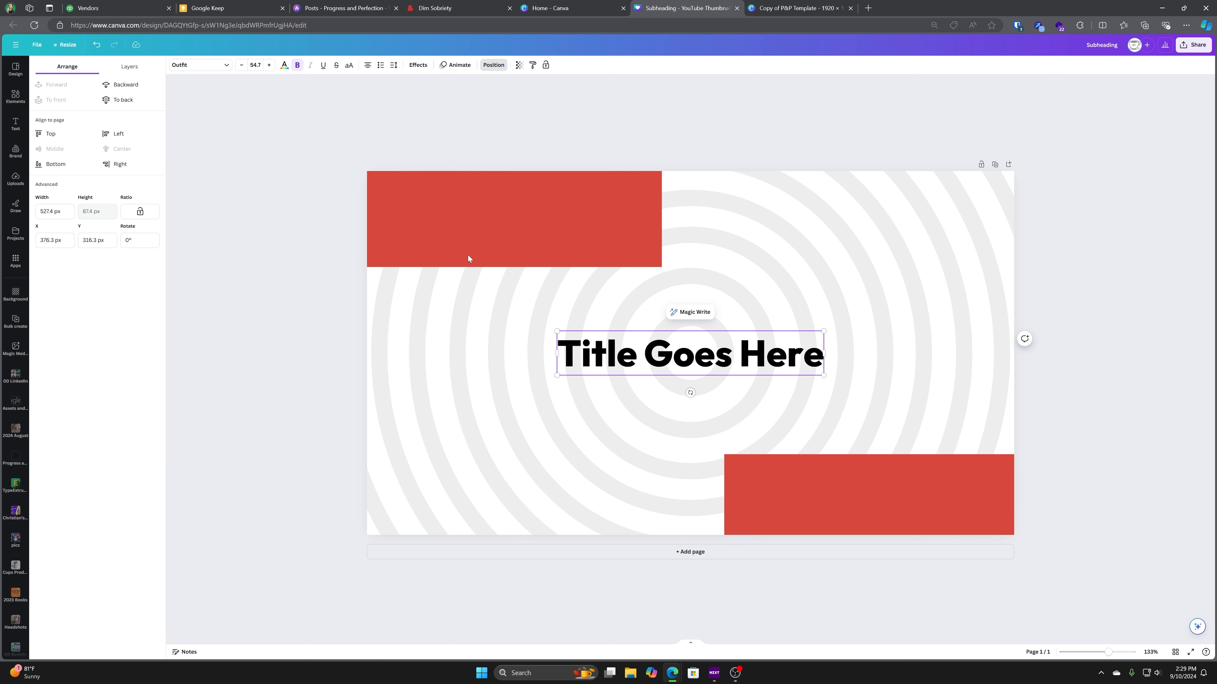
# - Enlarge the title text to font size 106 and apply the Lift effect with an intensity of 69
pyautogui.moveTo(824, 375); pyautogui.dragTo(949, 423)
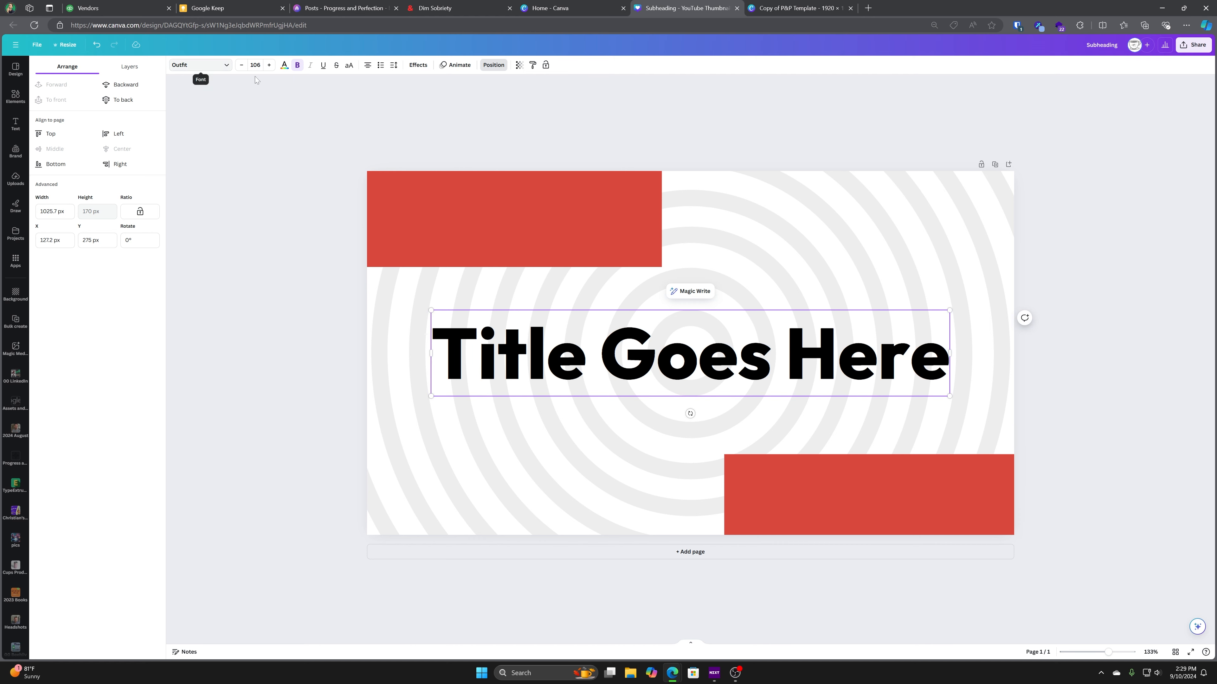
pyautogui.click(418, 65)
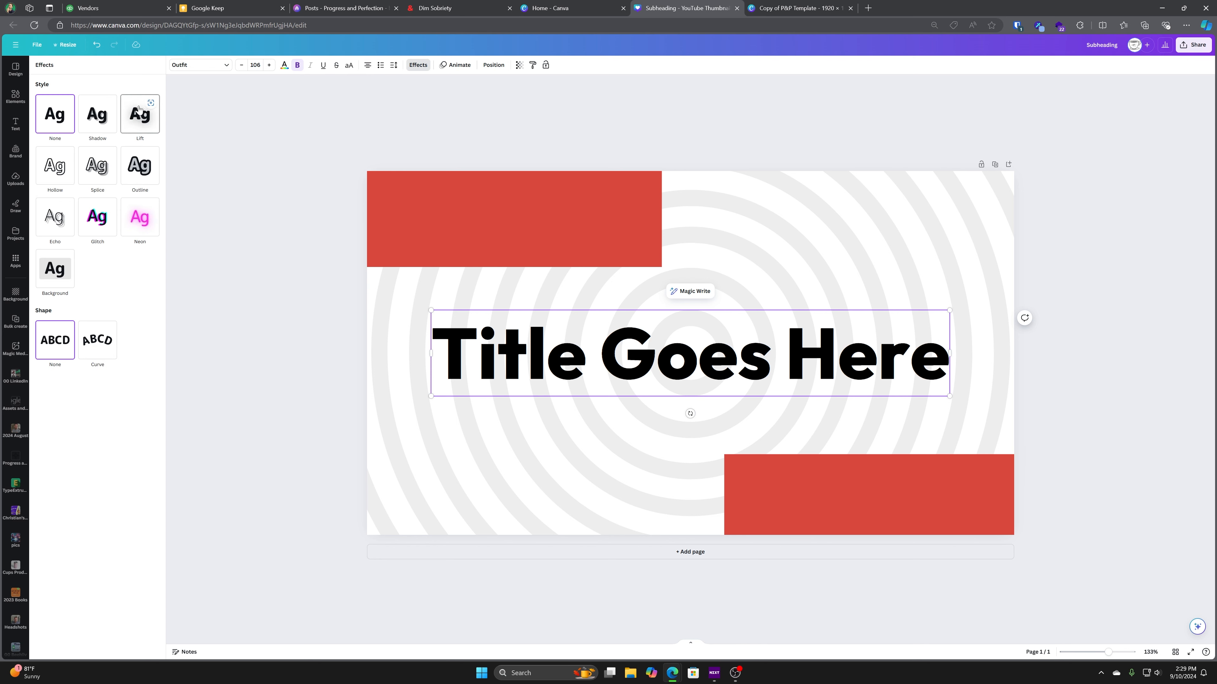
pyautogui.click(149, 119)
pyautogui.click(134, 124)
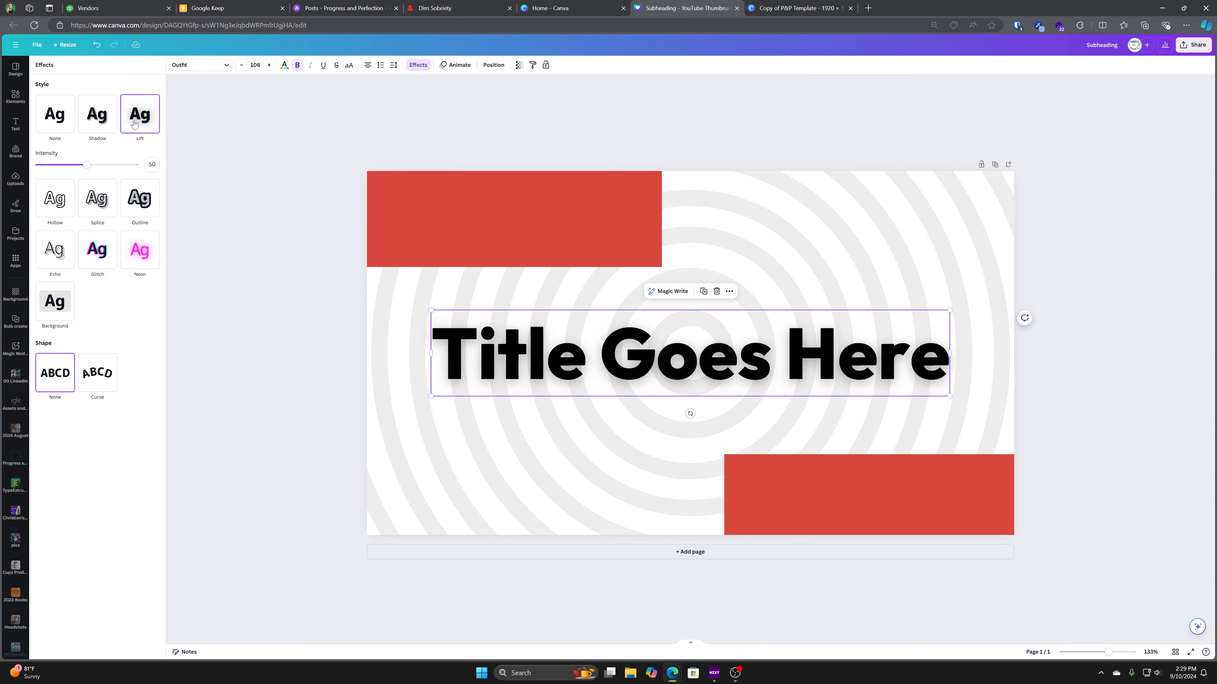
pyautogui.moveTo(87, 164)
pyautogui.mouseDown()
pyautogui.moveTo(135, 164)
pyautogui.moveTo(106, 165)
pyautogui.mouseUp()
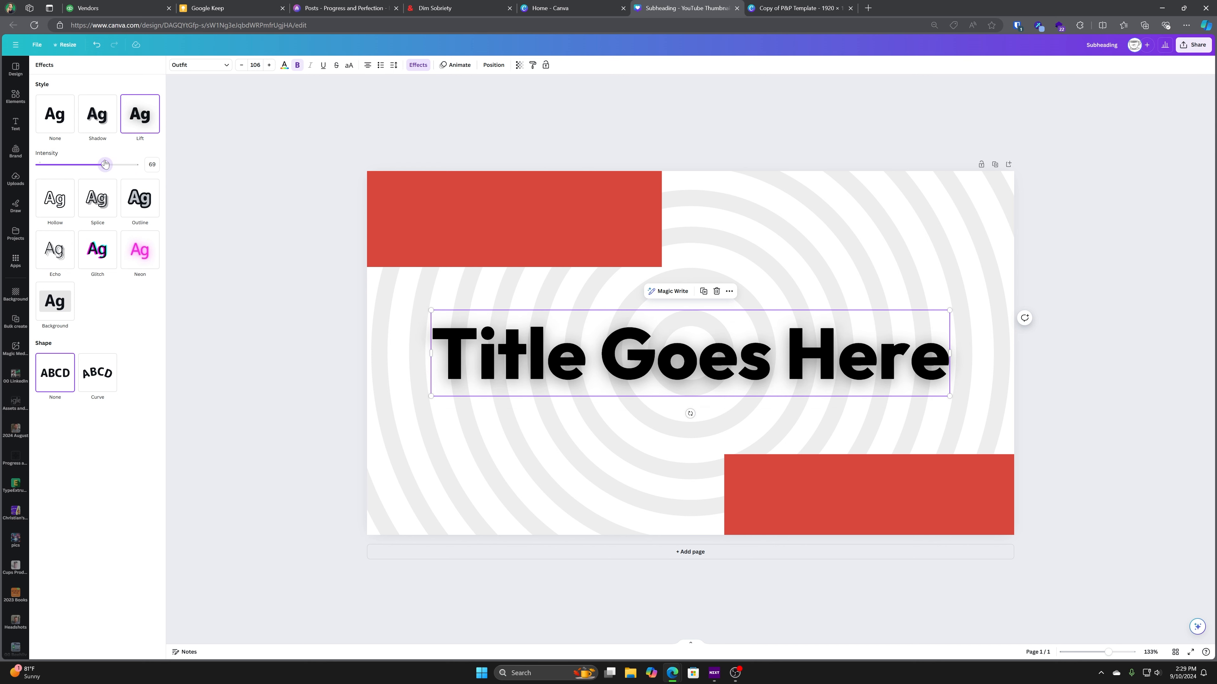
pyautogui.click(300, 143)
pyautogui.click(453, 224)
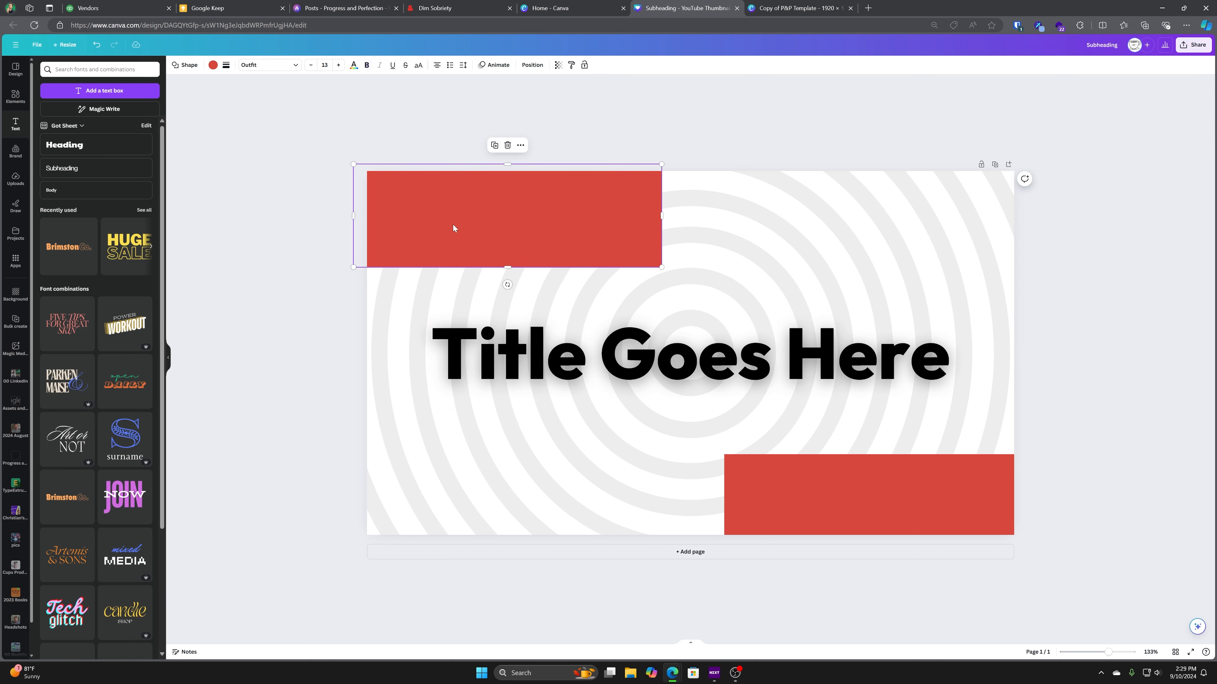
pyautogui.click(15, 96)
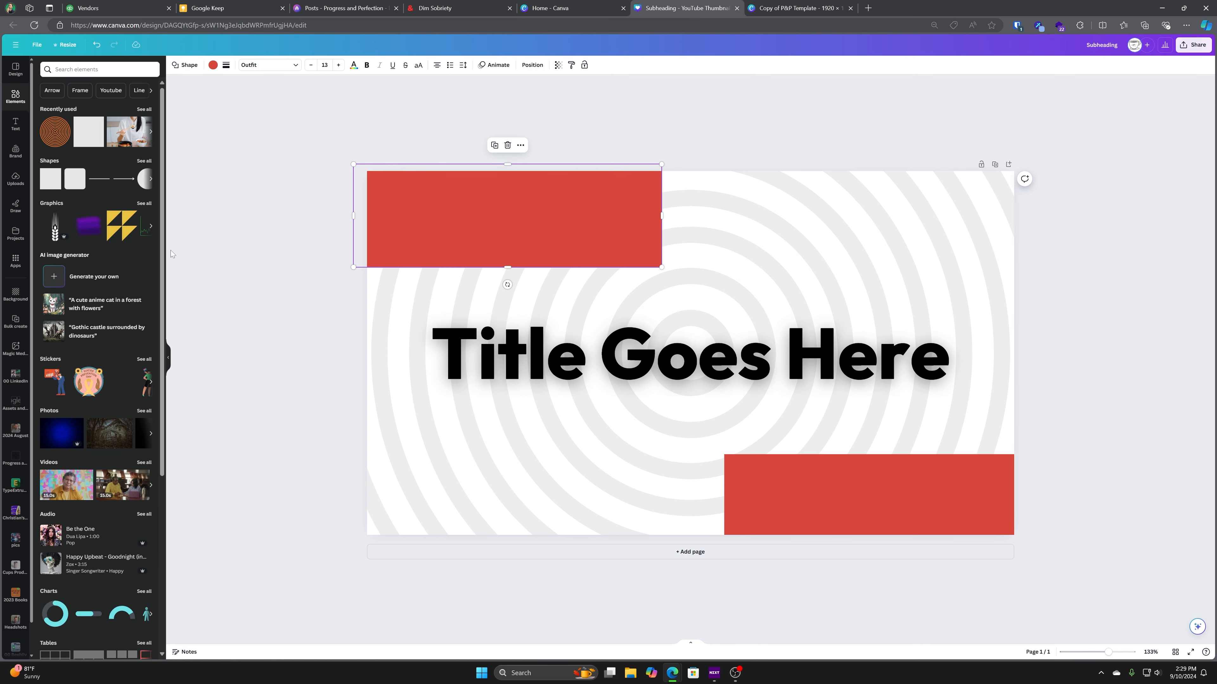
pyautogui.click(281, 180)
pyautogui.scroll(-1, 1050, 321)
pyautogui.scroll(-1, 1050, 320)
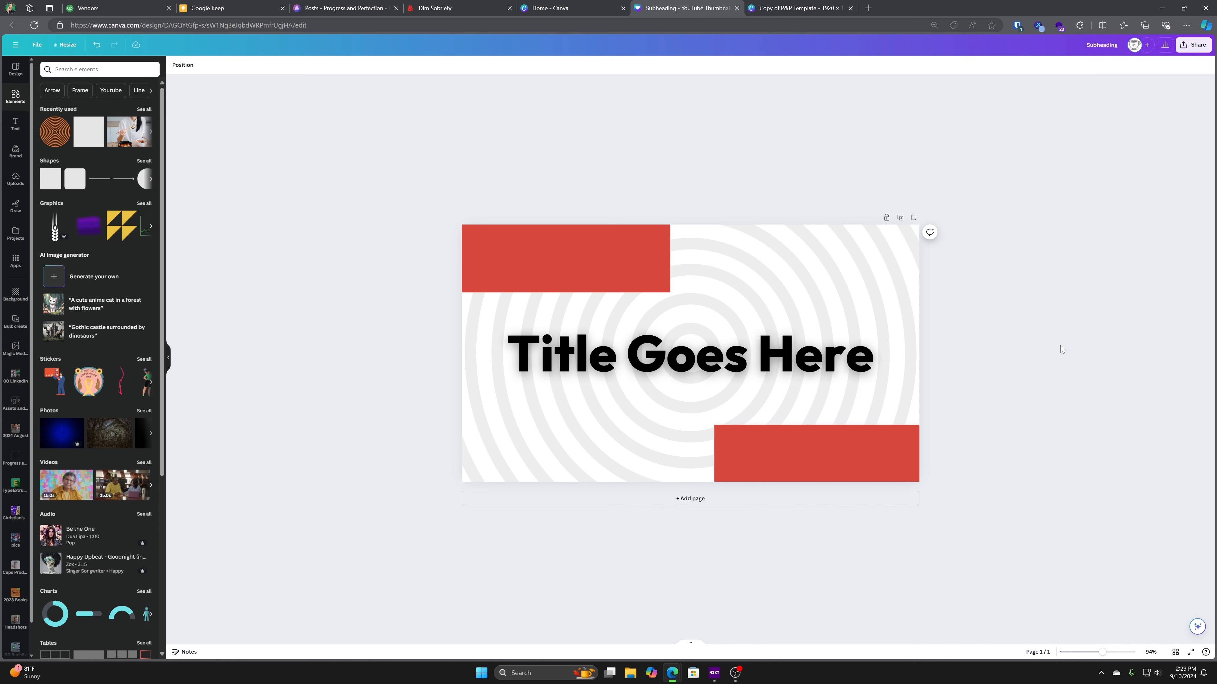
# - Try a transparency of 31 on the lower-right red rectangle alone, and undo it
pyautogui.click(646, 285)
pyautogui.click(785, 443)
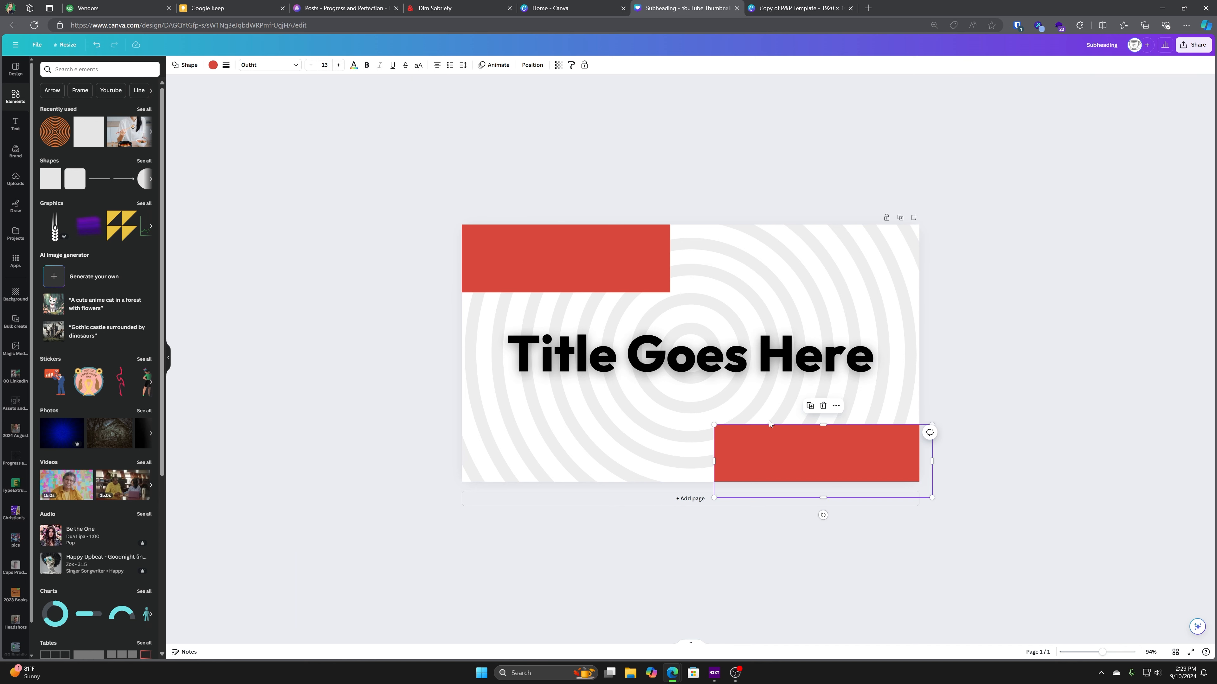
pyautogui.click(557, 65)
pyautogui.moveTo(535, 96); pyautogui.dragTo(503, 98)
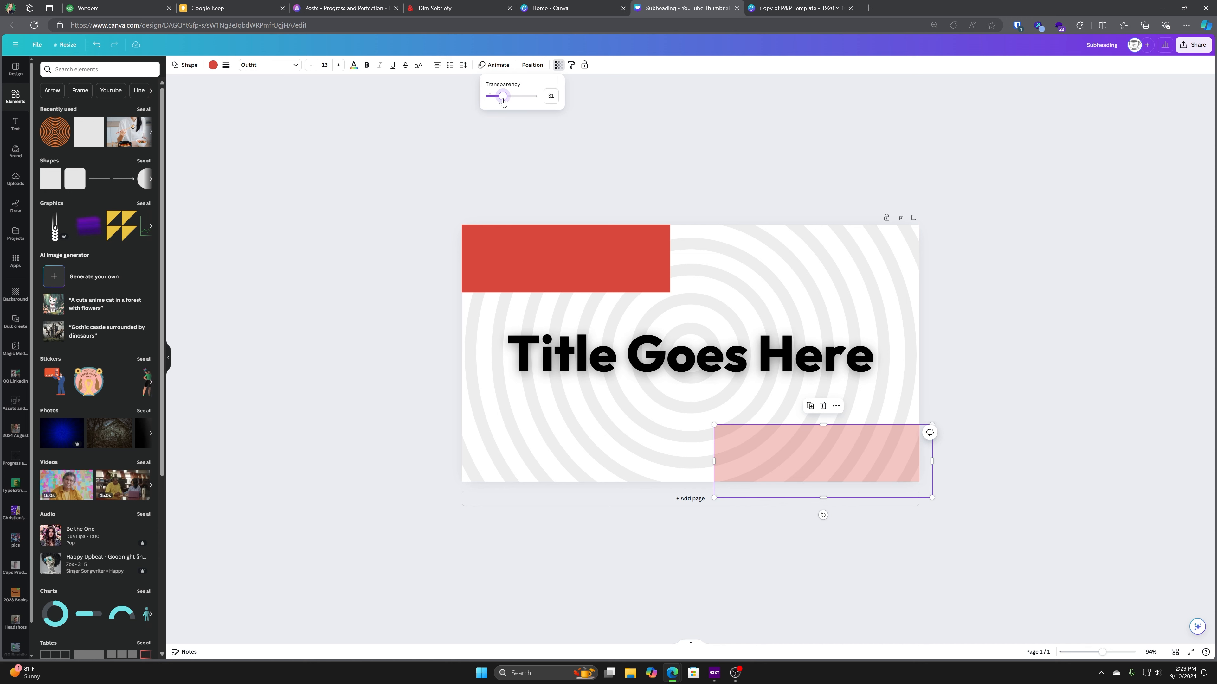
pyautogui.hotkey('ctrl', 'z')
# - Select both red rectangles together and lower their transparency value to roughly a third
pyautogui.click(564, 247)
pyautogui.click(825, 435)
pyautogui.keyDown('shift'); pyautogui.click(603, 239); pyautogui.keyUp('shift')
pyautogui.click(533, 65)
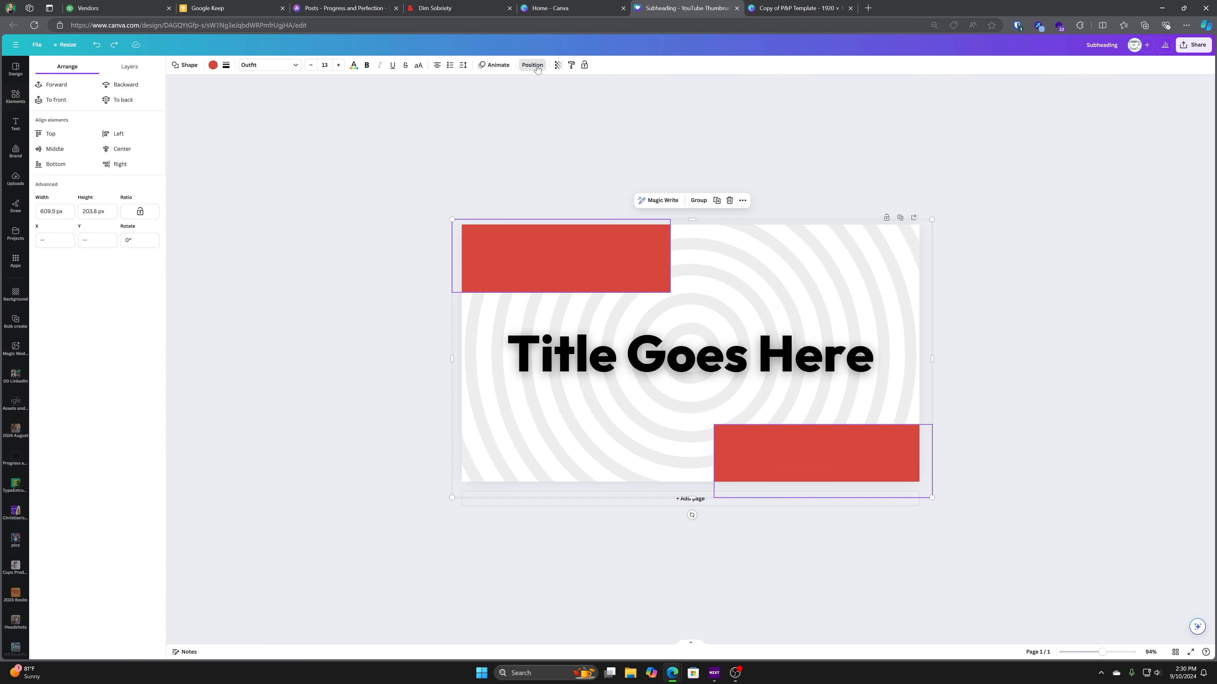
pyautogui.click(557, 67)
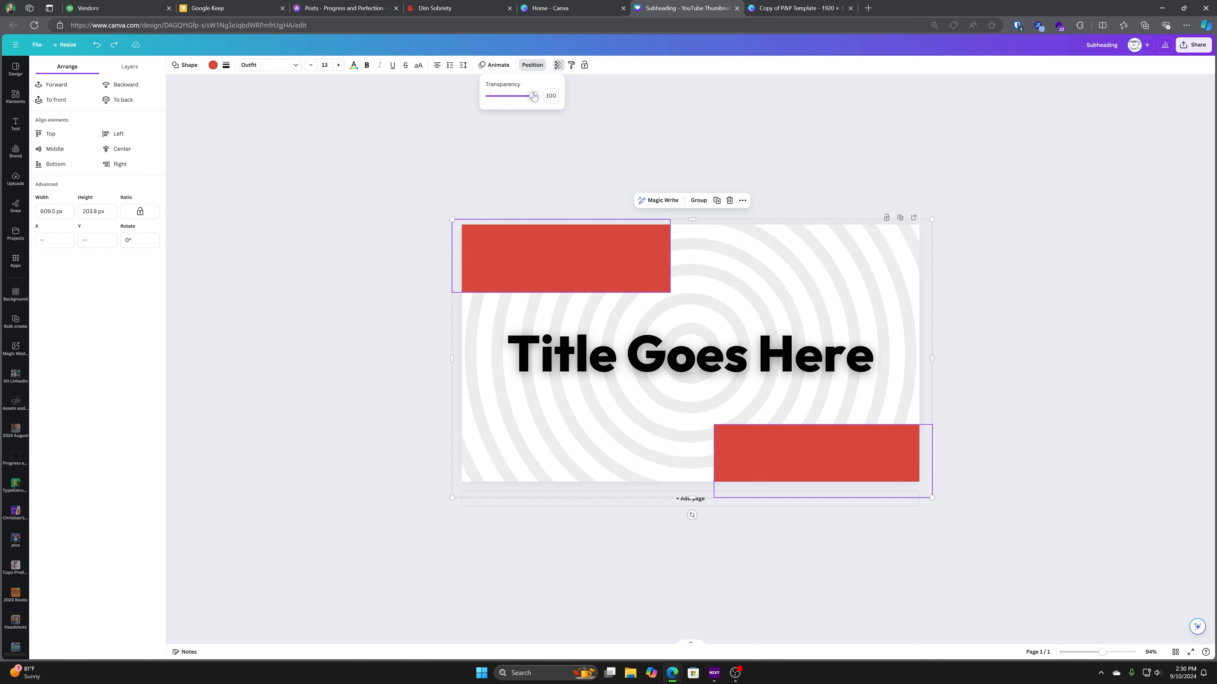
pyautogui.moveTo(533, 96); pyautogui.dragTo(503, 98)
pyautogui.click(373, 231)
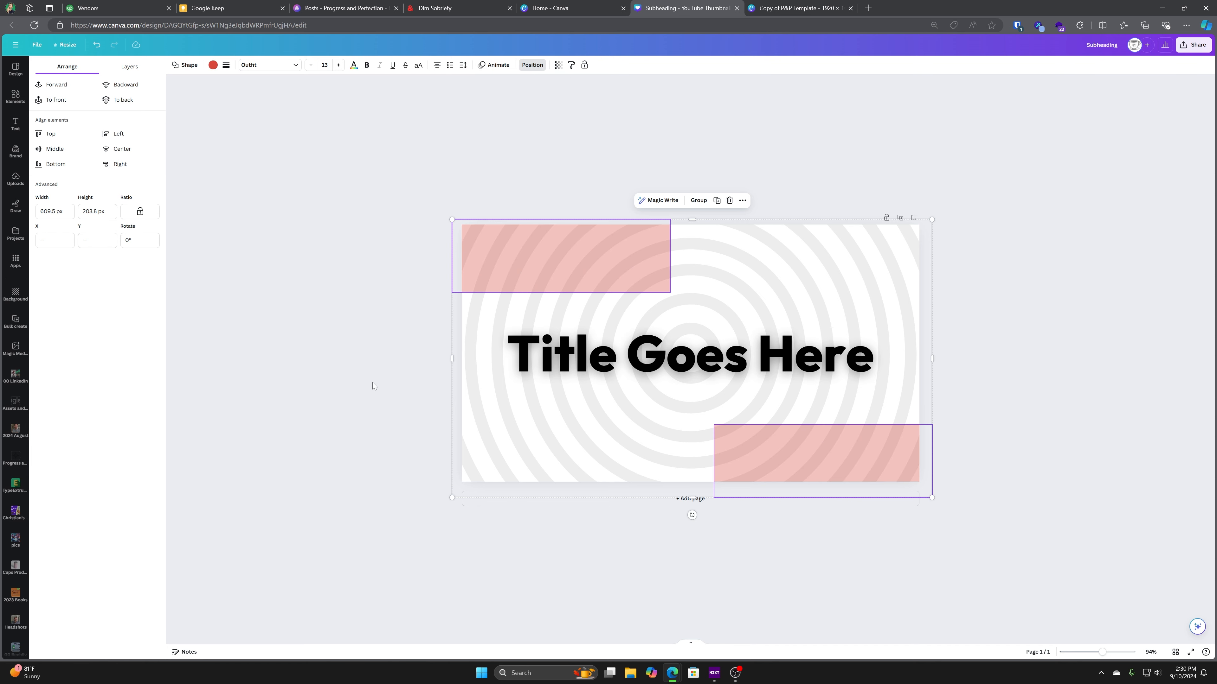
pyautogui.click(447, 379)
# - Publish the design as a brand template in a new folder named "Brand Templates"
pyautogui.click(1192, 45)
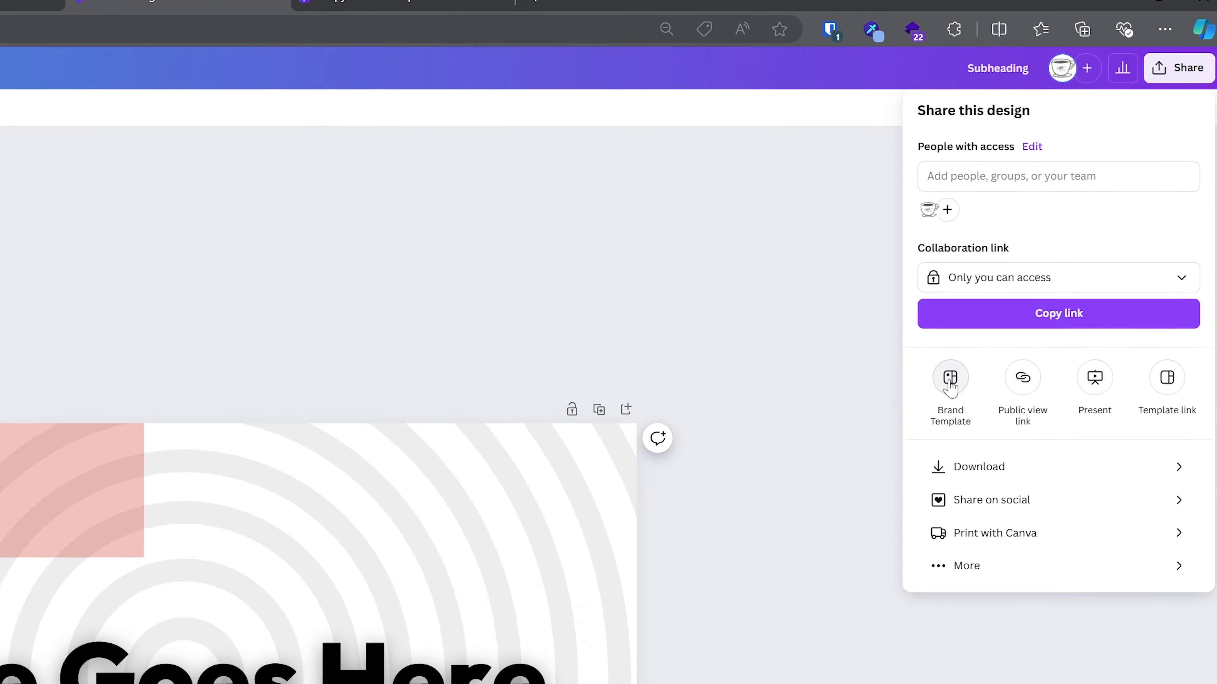
pyautogui.click(949, 381)
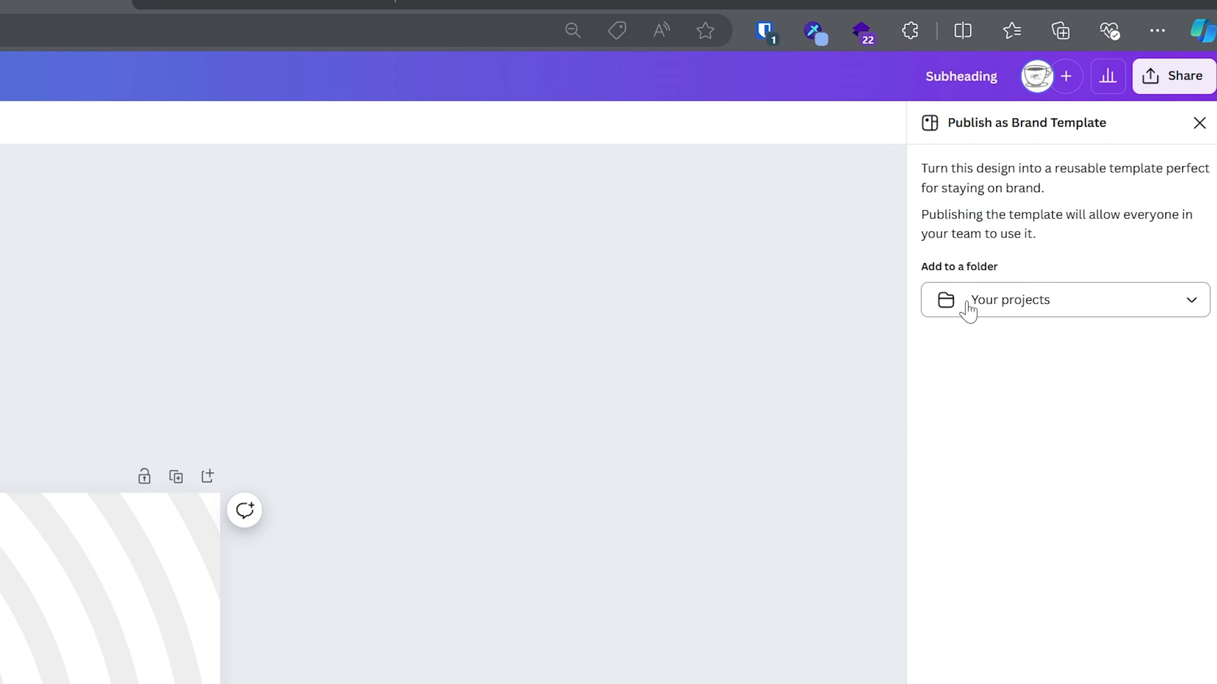
pyautogui.click(1025, 299)
pyautogui.scroll(-10, 1078, 559)
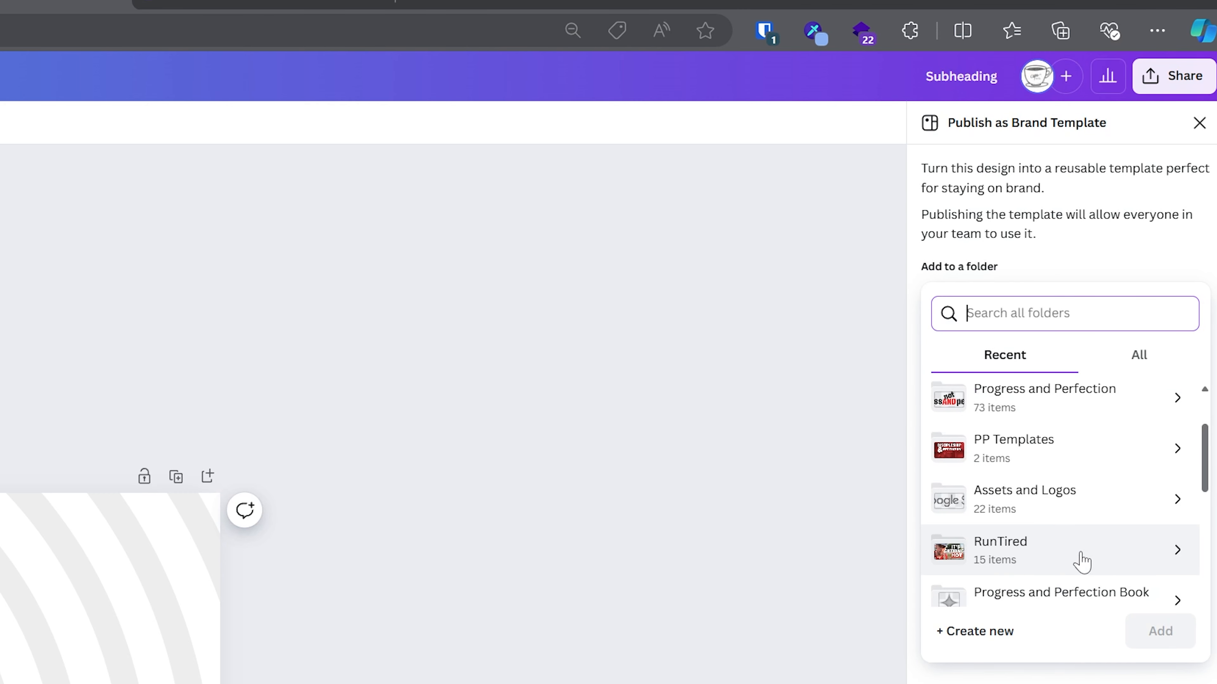
pyautogui.click(987, 638)
pyautogui.write('Brand Templates')
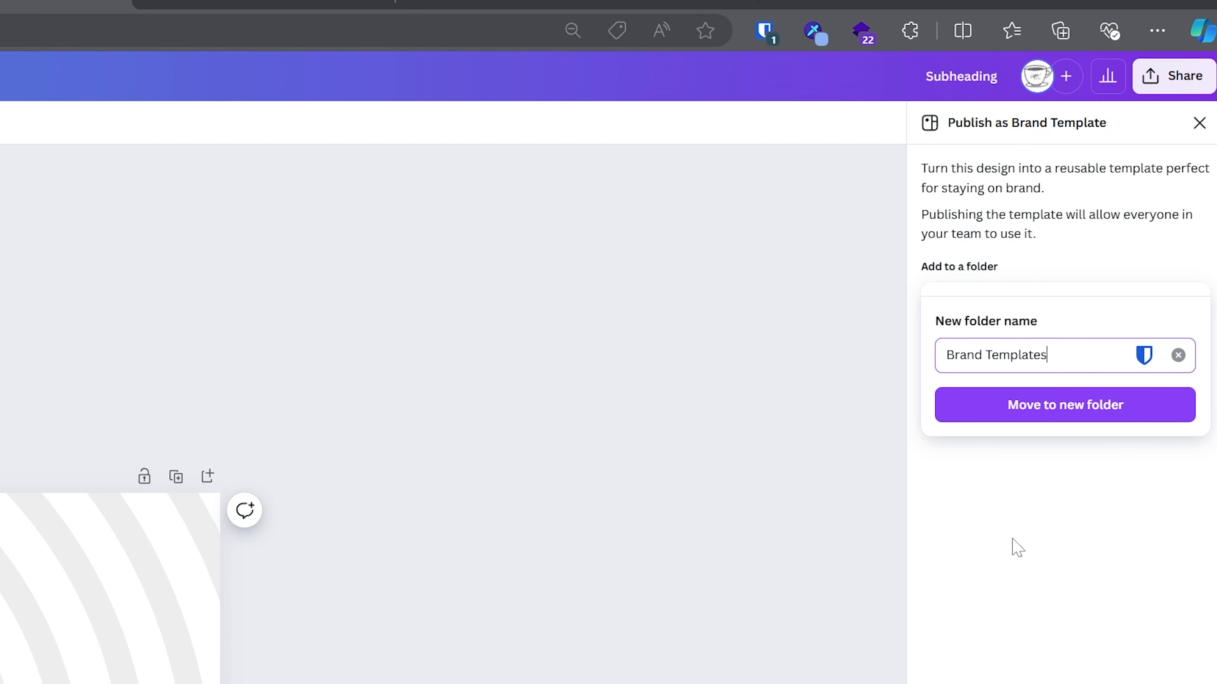
pyautogui.click(1044, 412)
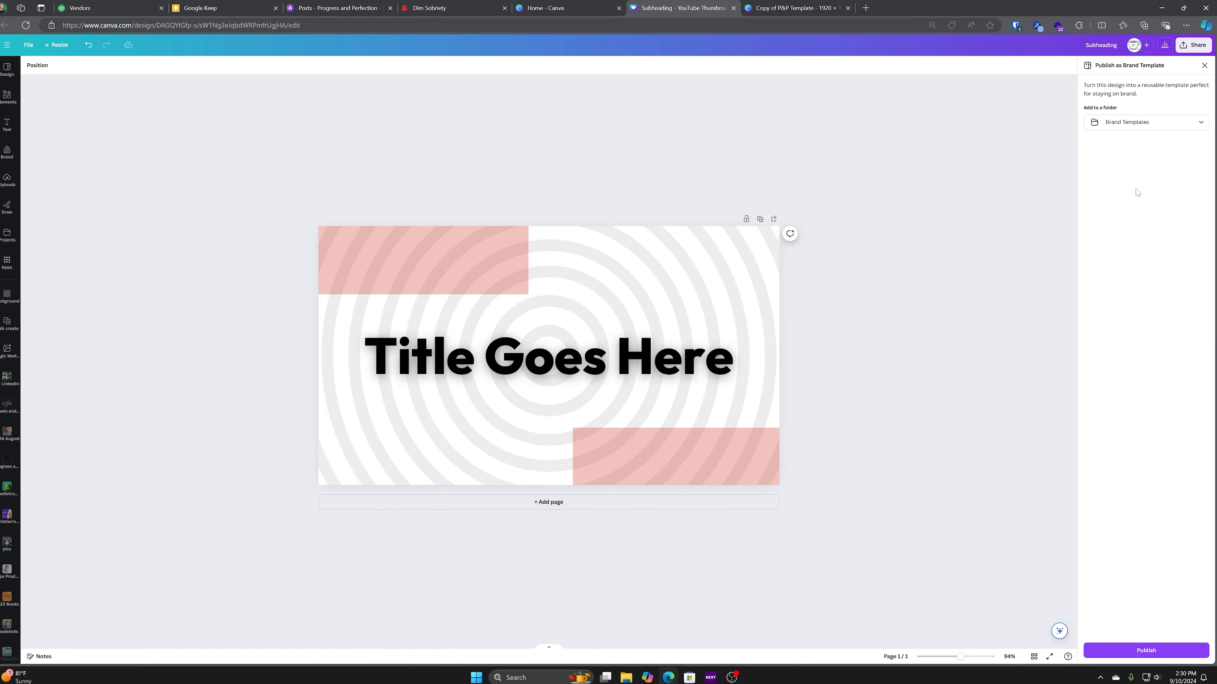
pyautogui.click(1158, 647)
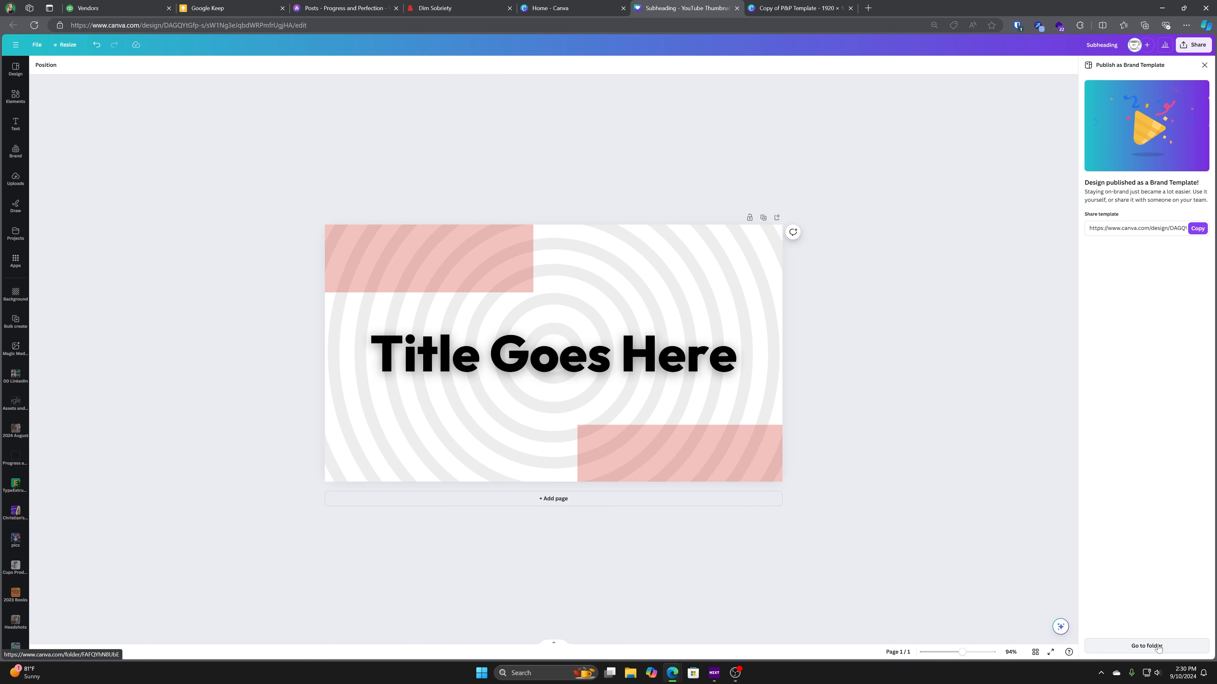
# - Leave the open designs and create a new design from the Subheading brand template among the recent designs on the home page
pyautogui.click(1204, 69)
pyautogui.click(736, 8)
pyautogui.click(736, 8)
pyautogui.hotkey('ctrl', '+')
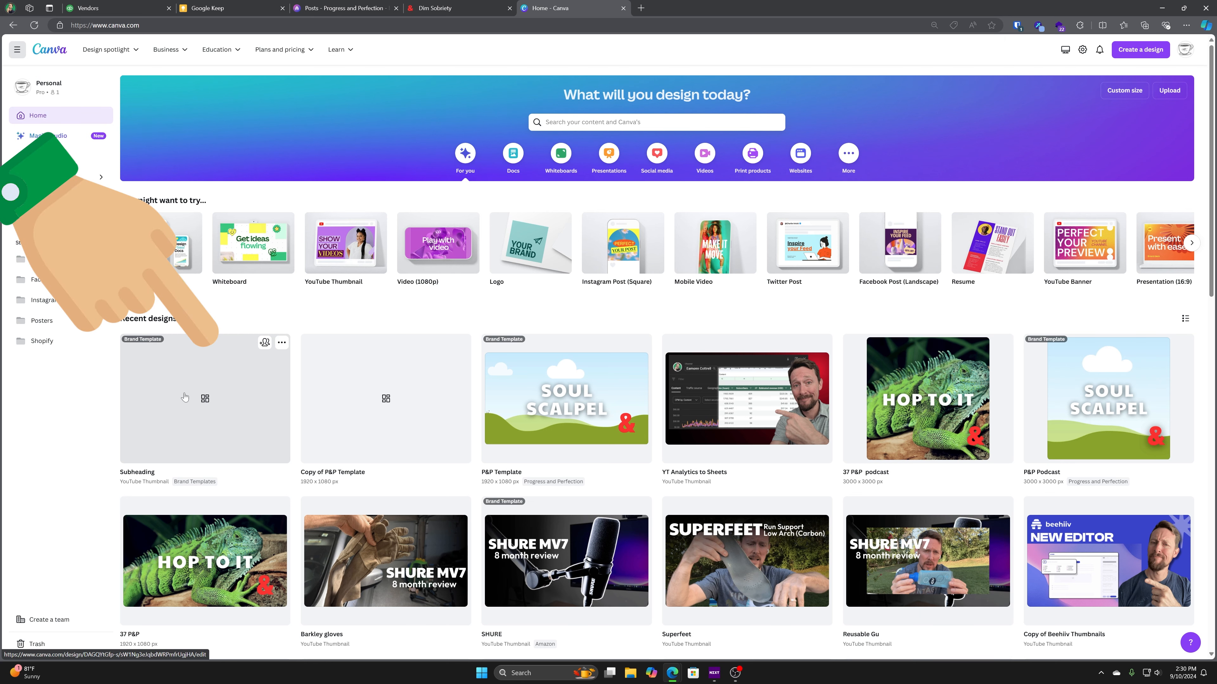
pyautogui.click(246, 407)
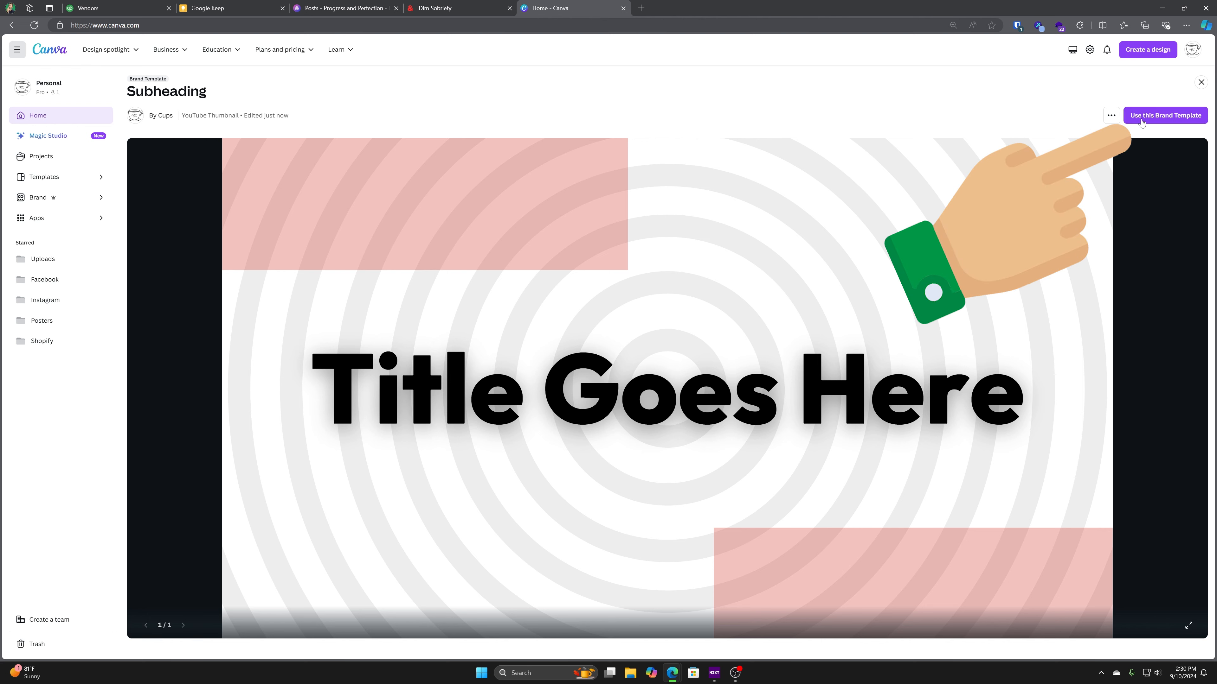
pyautogui.click(1149, 116)
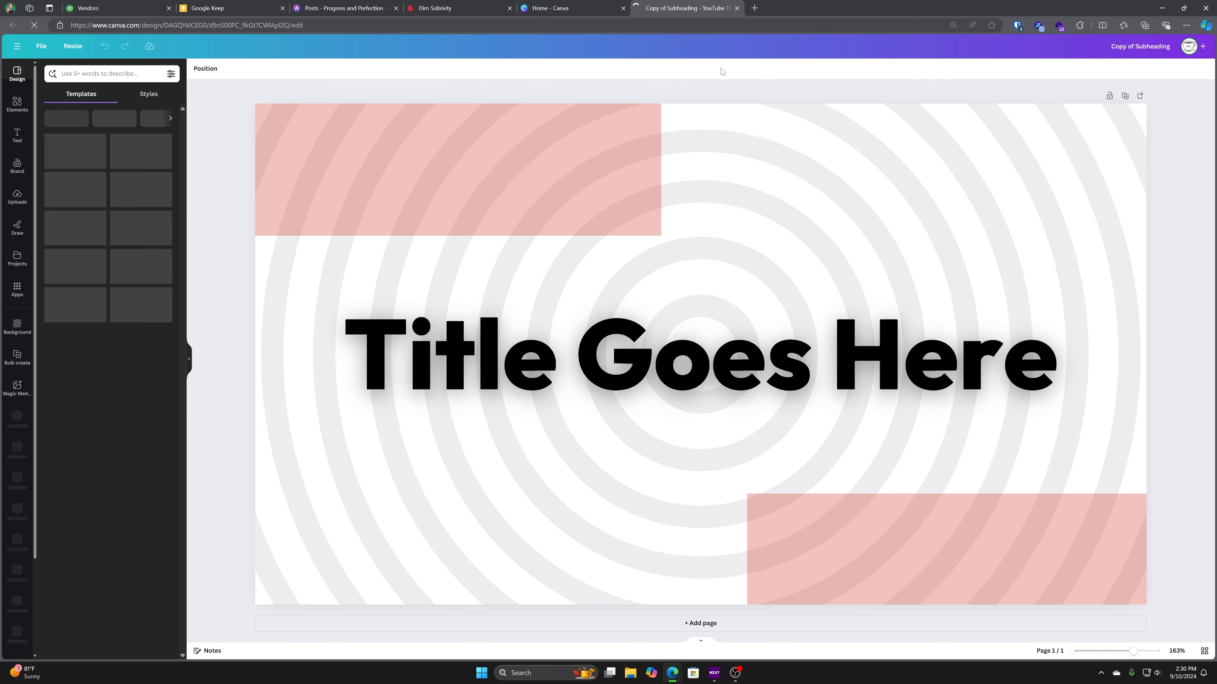
# - Rename the original template design "Practice Template"
pyautogui.click(1075, 46)
pyautogui.write('Practice Template')
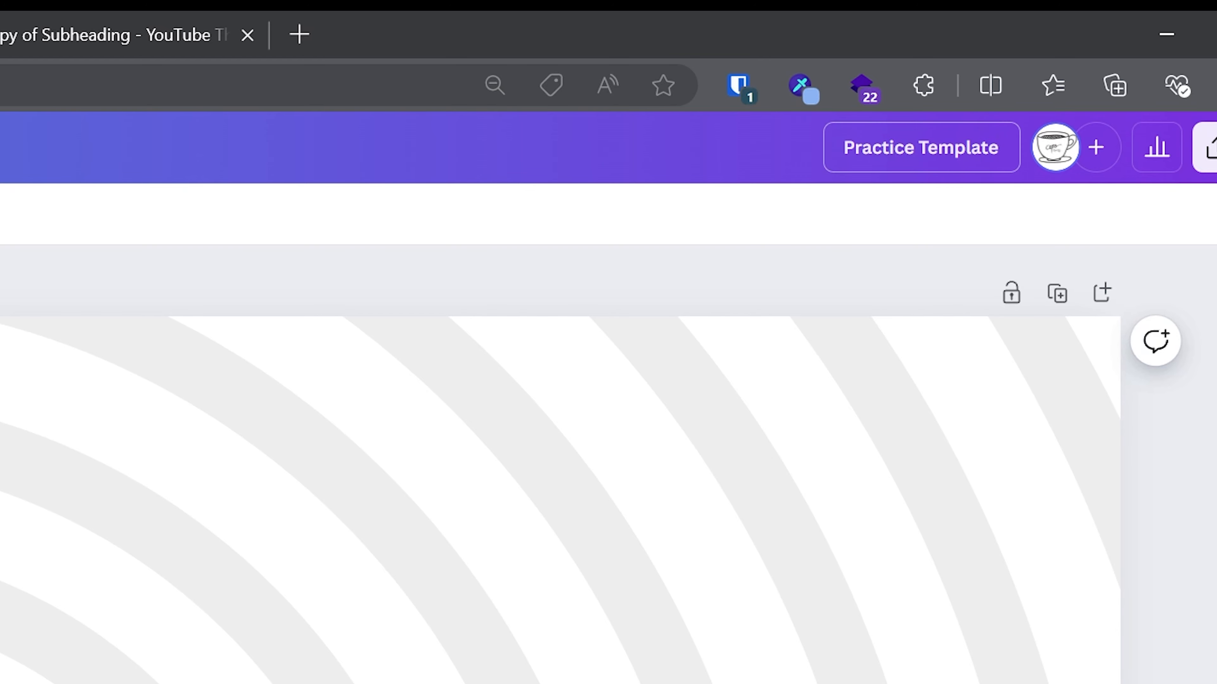
pyautogui.press('Return')
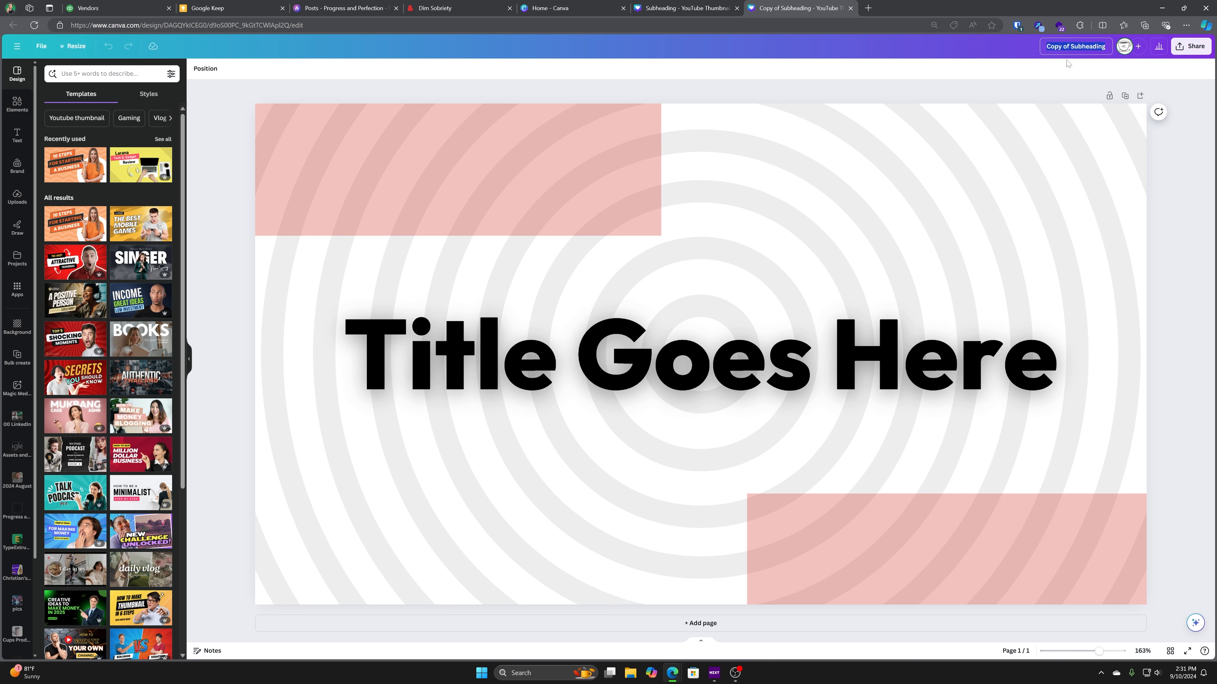
# - Rename the design made from the template "COPYCOPY" and return to the original template
pyautogui.click(741, 9)
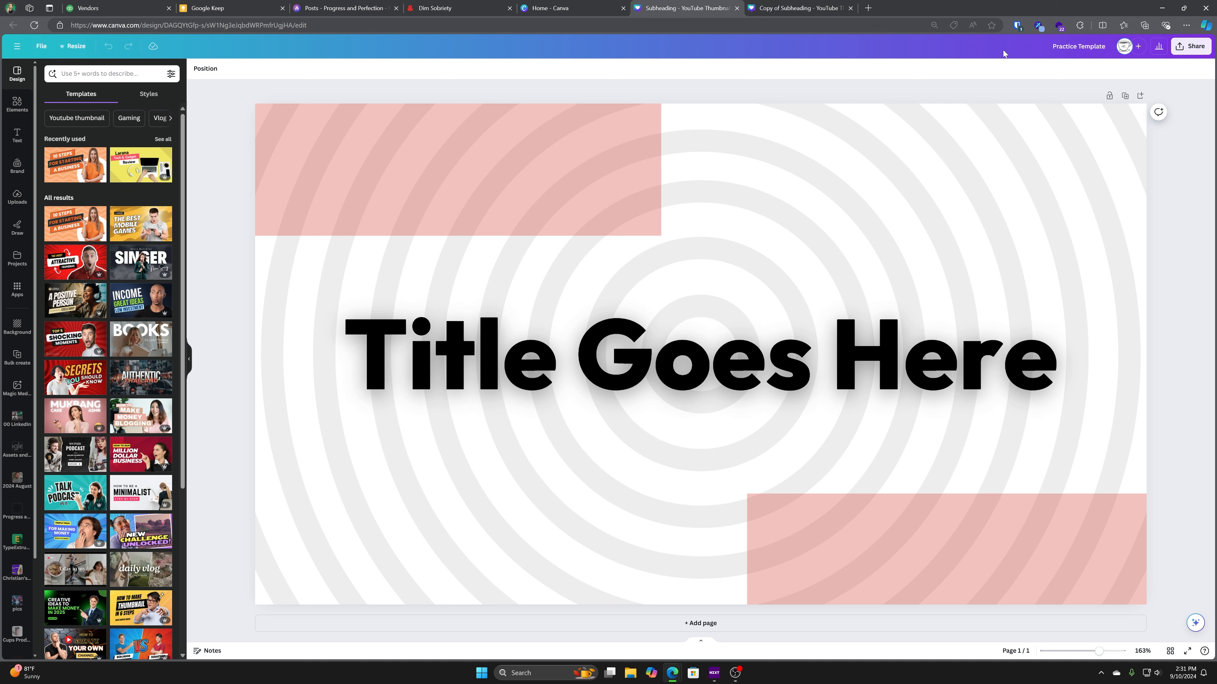
pyautogui.click(821, 10)
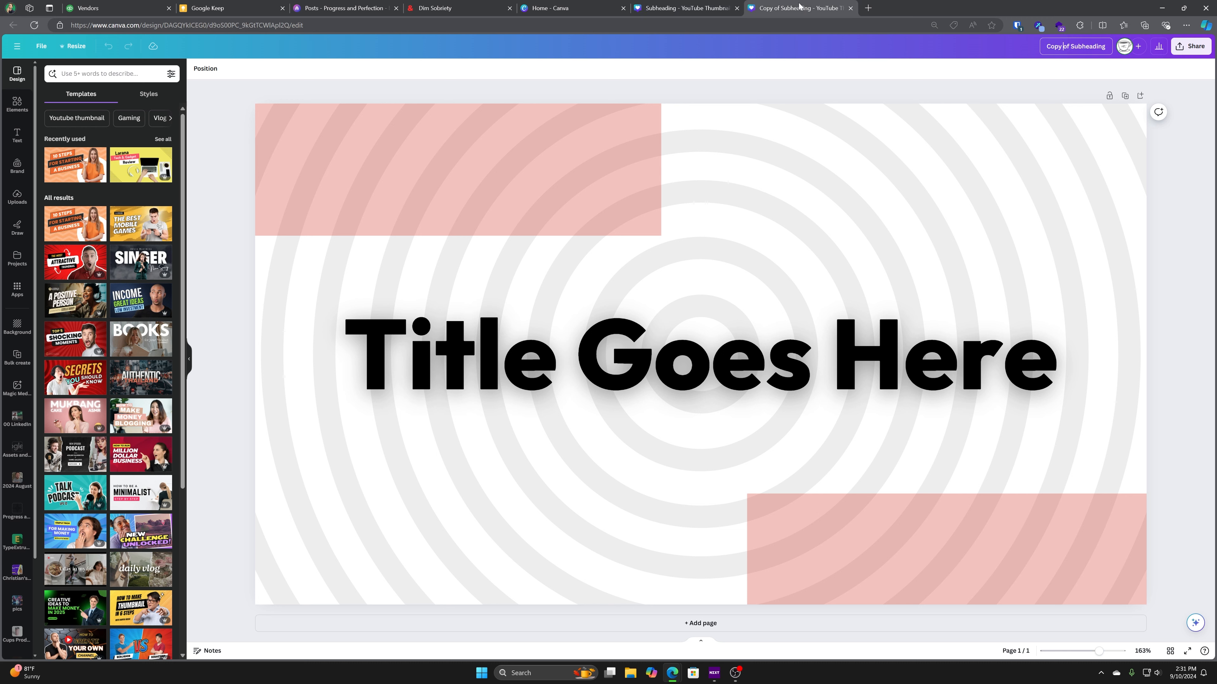
pyautogui.tripleClick(1066, 46)
pyautogui.write('COPYCOPY')
pyautogui.click(706, 7)
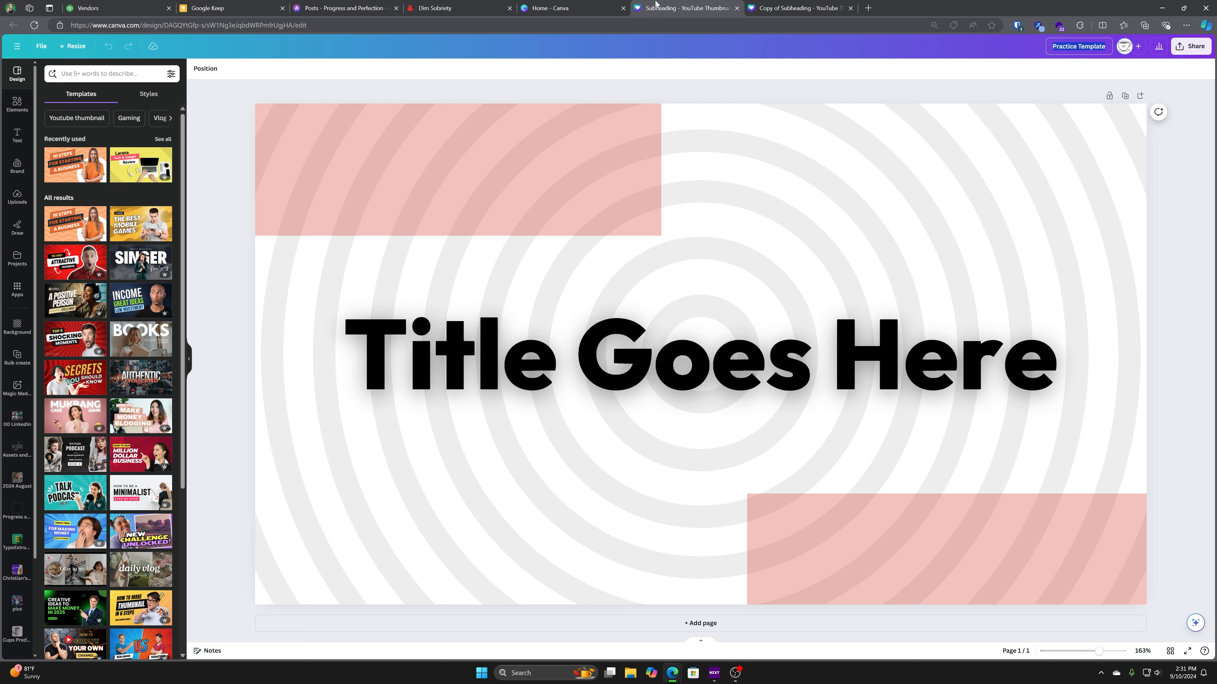
pyautogui.hotkey('alt', 'Tab')
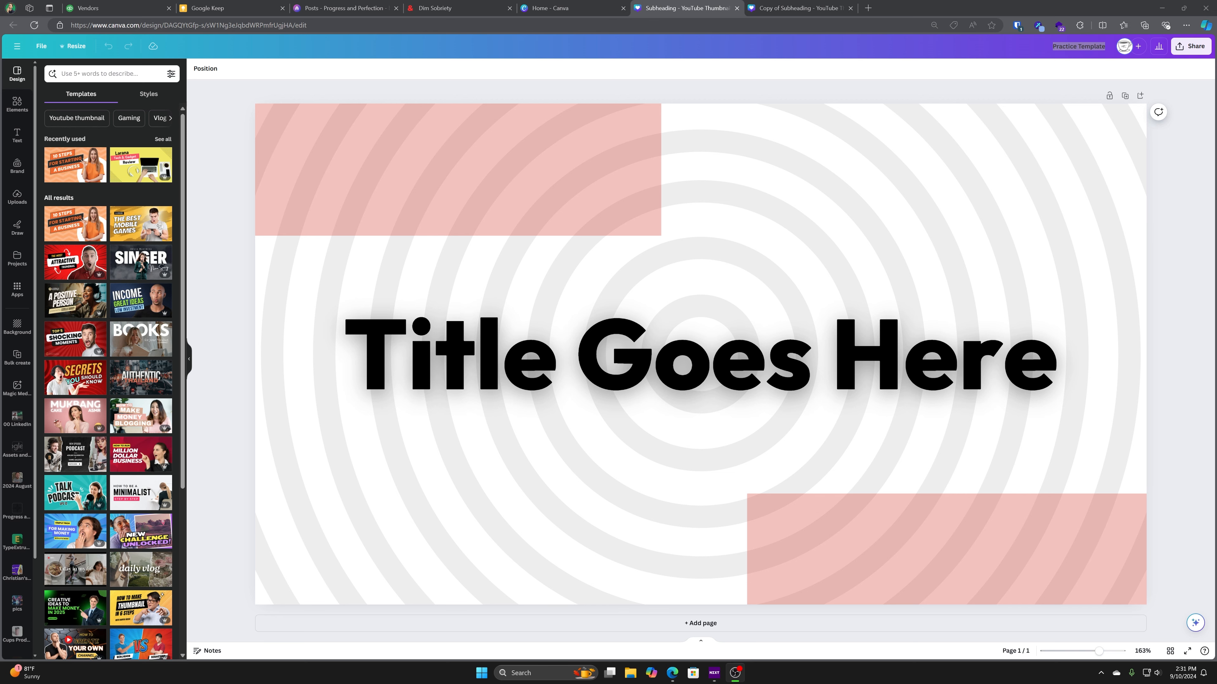
pyautogui.moveTo(1214, 7); pyautogui.dragTo(1011, 6)
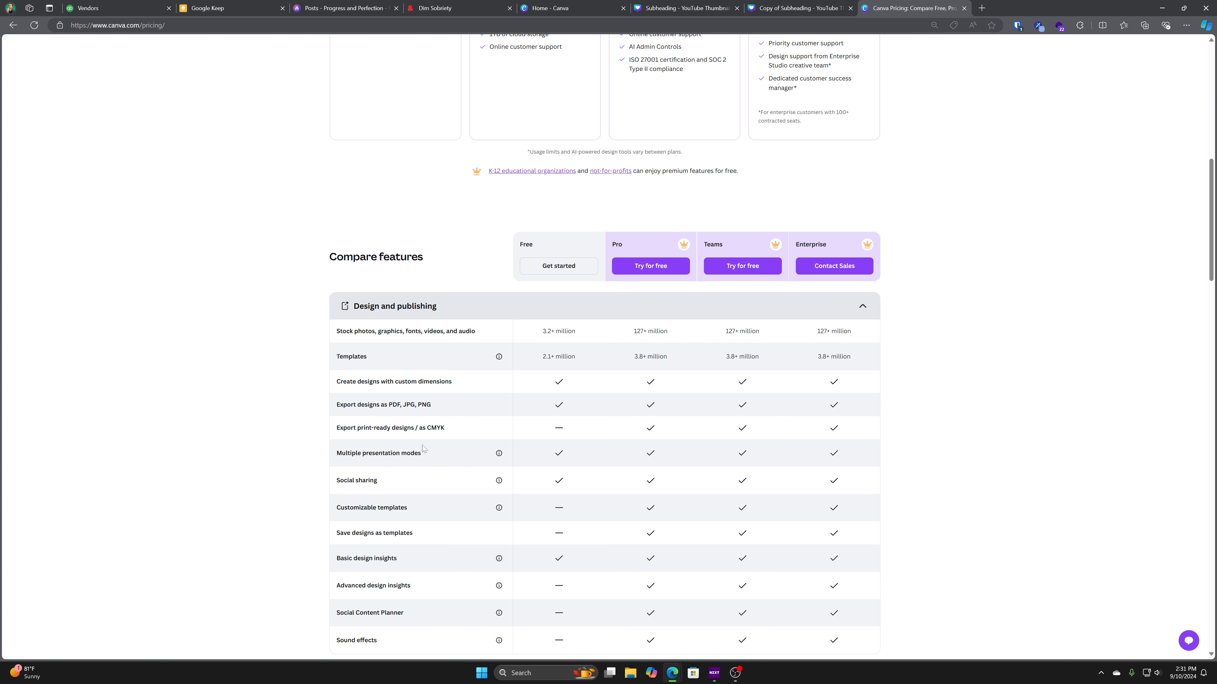
# - Review the plan prices and the template rows of the feature comparison on Canva's pricing page, and return to the copied design
pyautogui.hotkey('ctrl', '+')
pyautogui.hotkey('ctrl', '+')
pyautogui.scroll(-3, 390, 550)
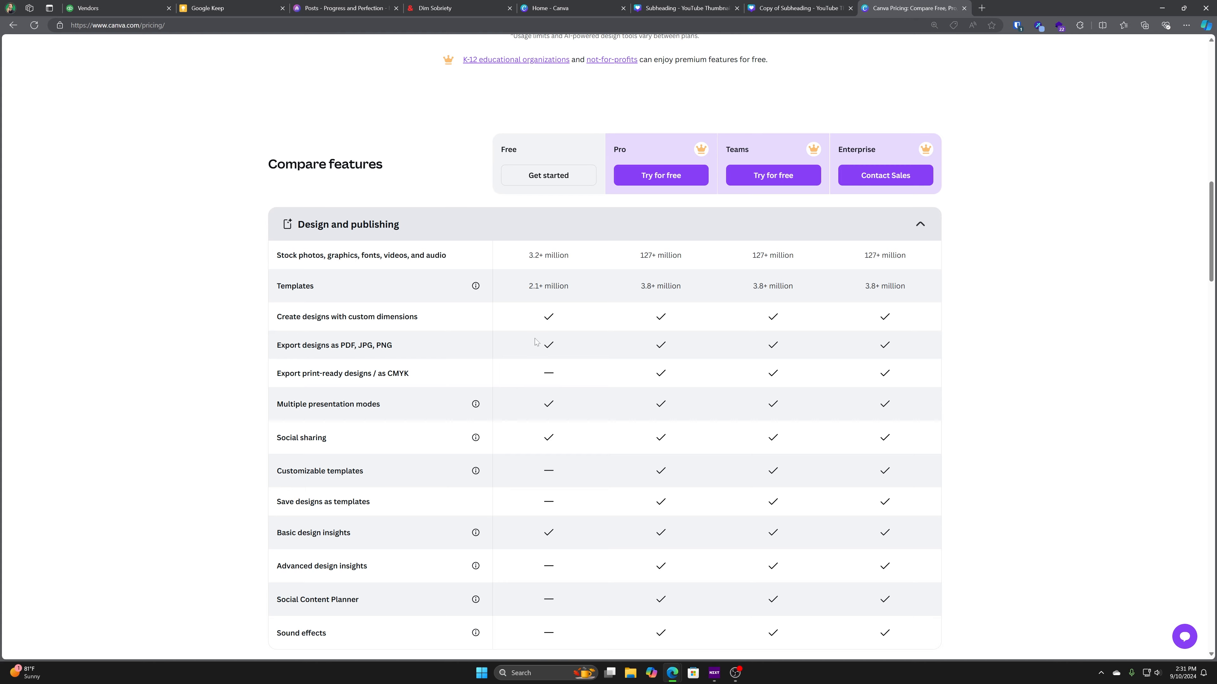
pyautogui.scroll(10, 535, 339)
pyautogui.scroll(1, 514, 253)
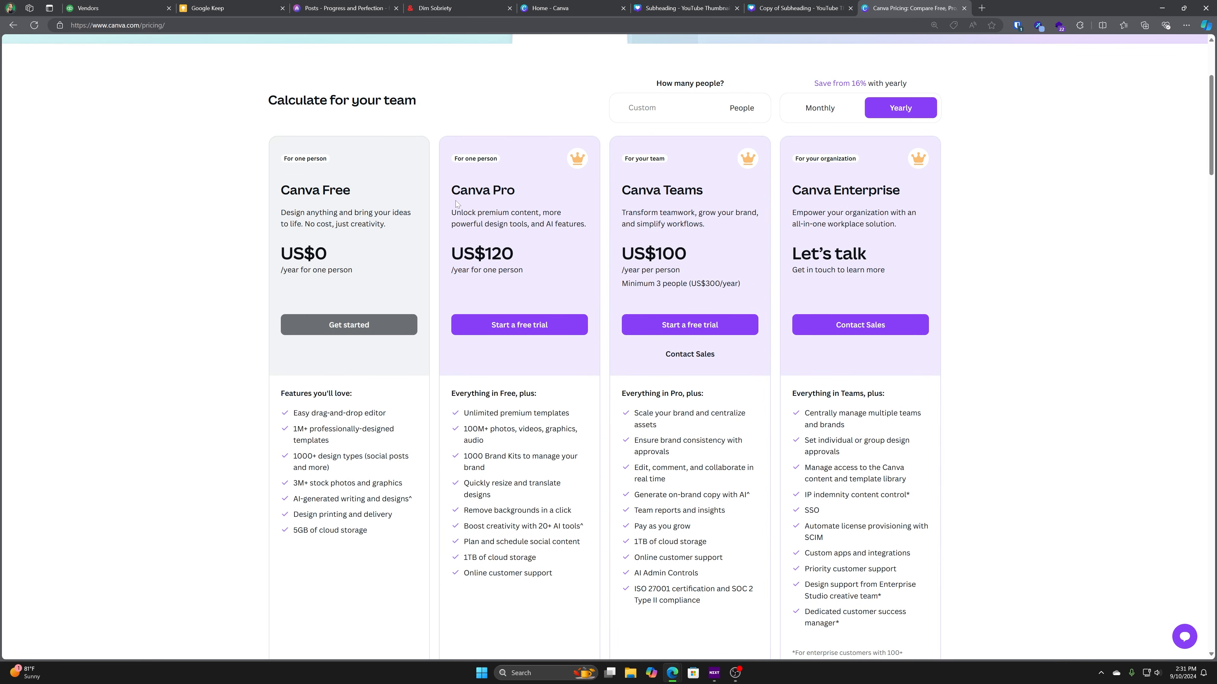
pyautogui.scroll(-15, 456, 203)
pyautogui.scroll(5, 574, 378)
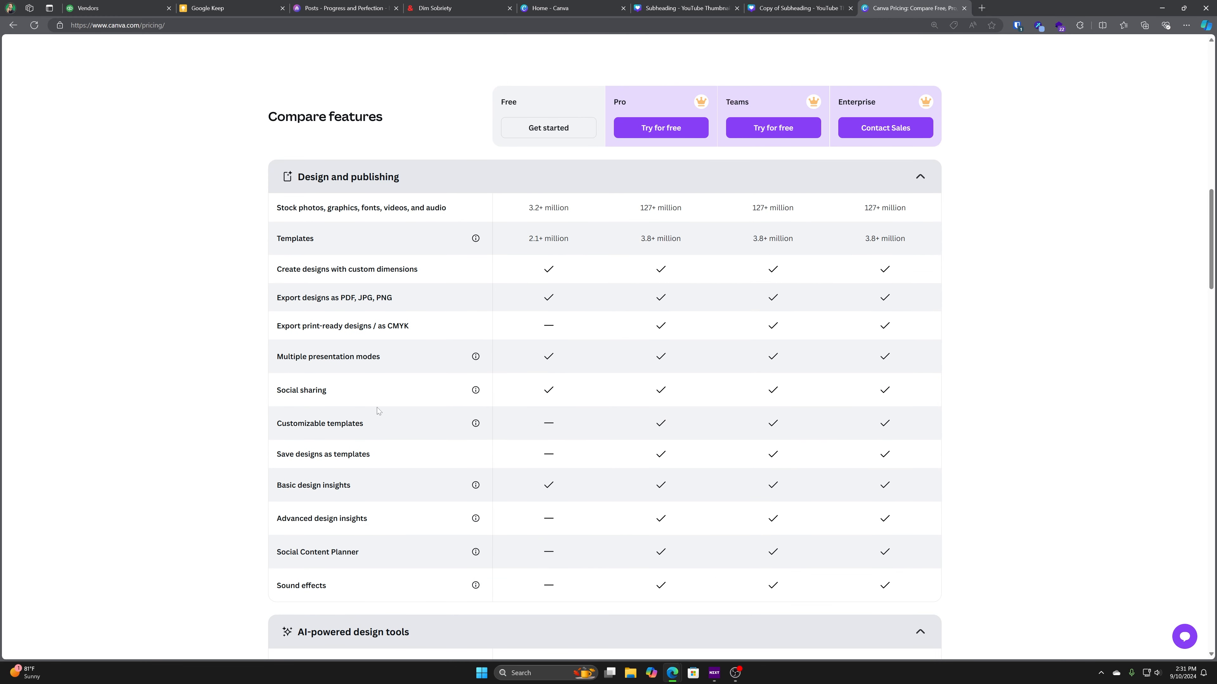
pyautogui.moveTo(469, 424)
pyautogui.click(787, 6)
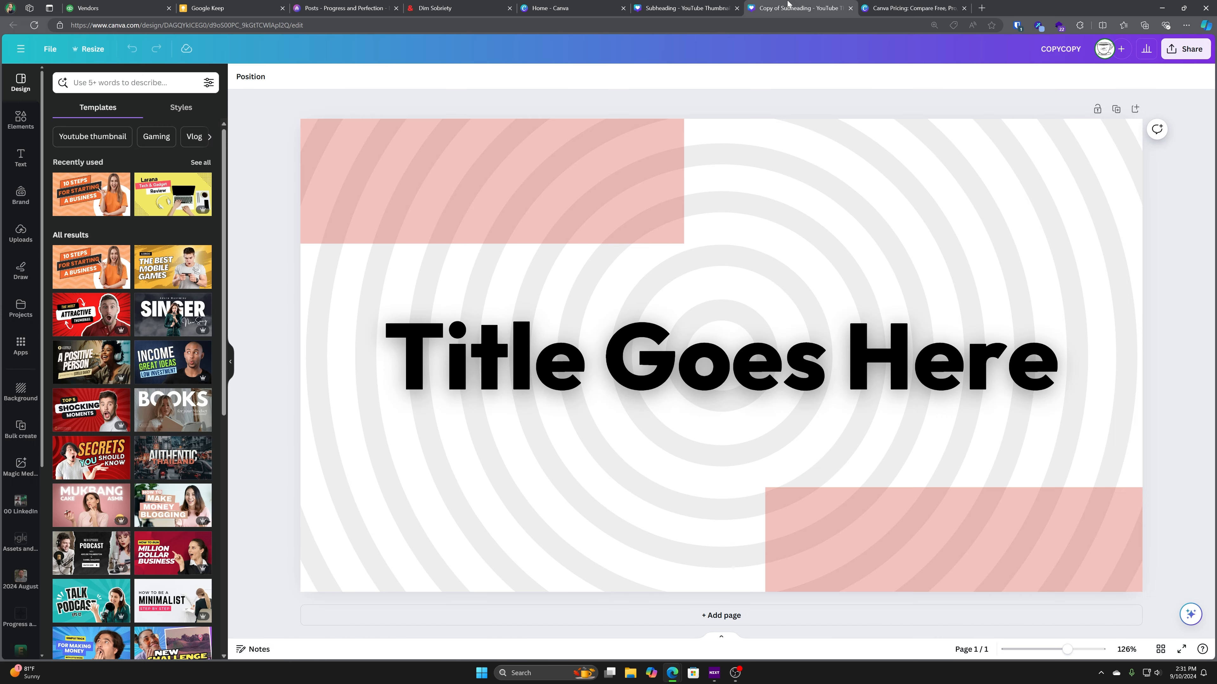